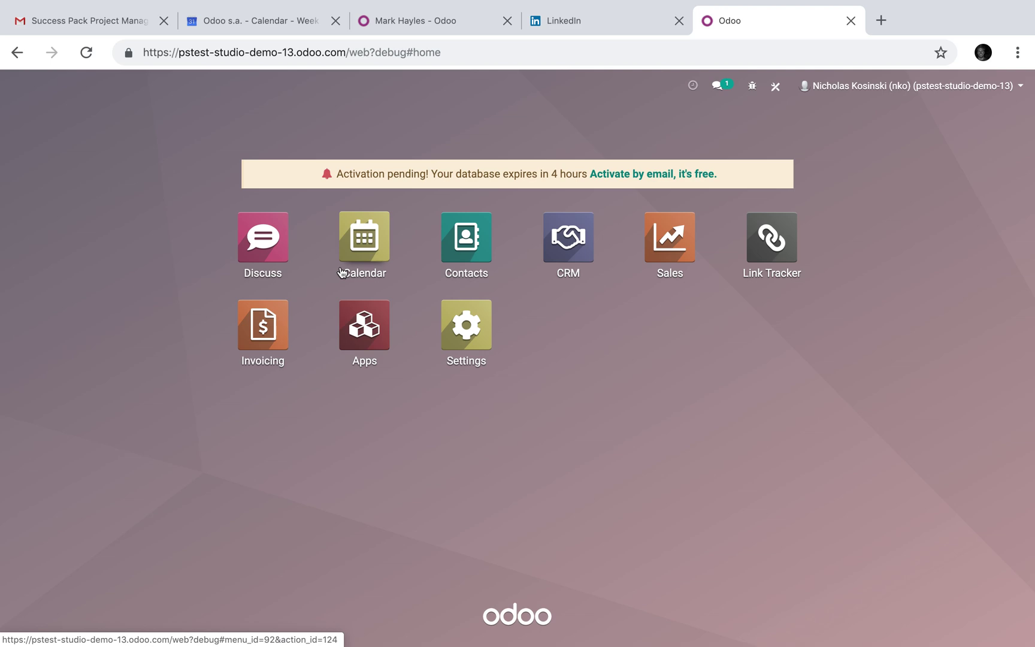
Start a new blank quotation in Sales and open its form in Studio
left_click(669, 237)
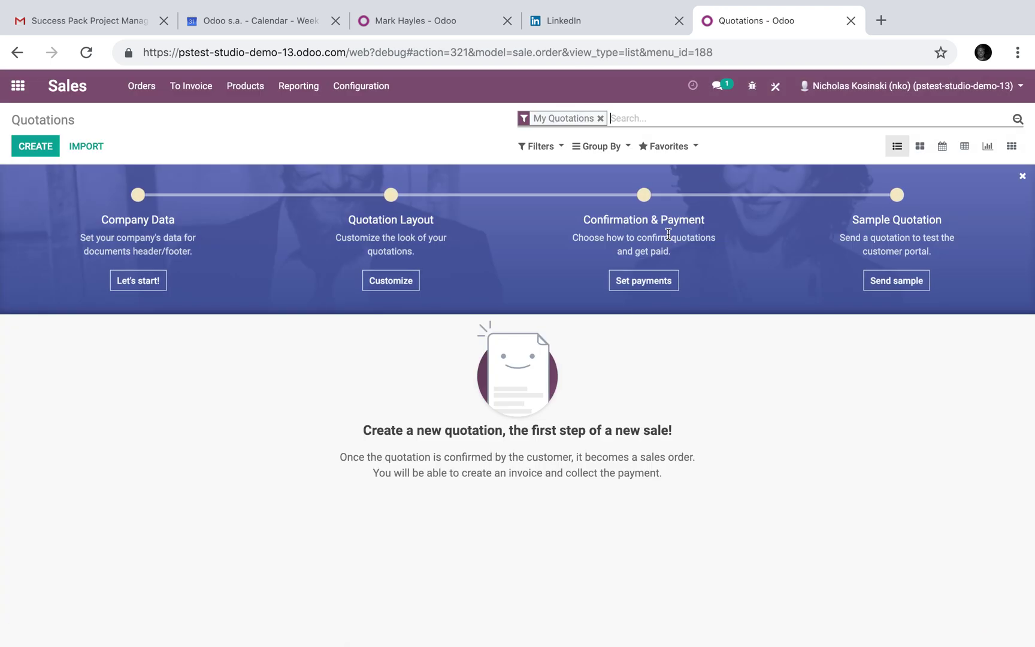
left_click(36, 146)
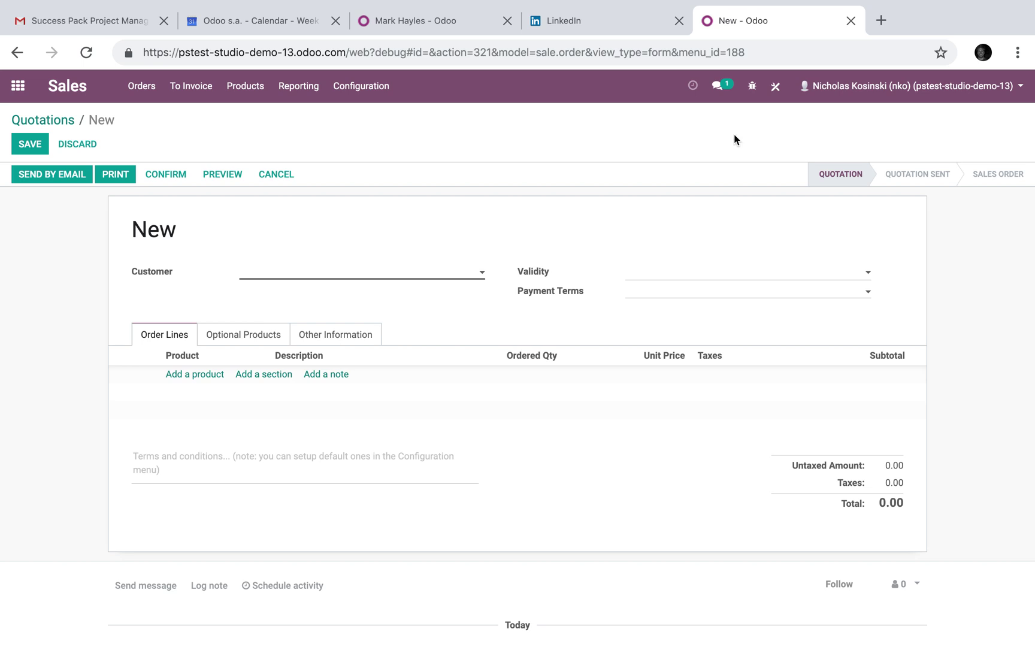
left_click(776, 87)
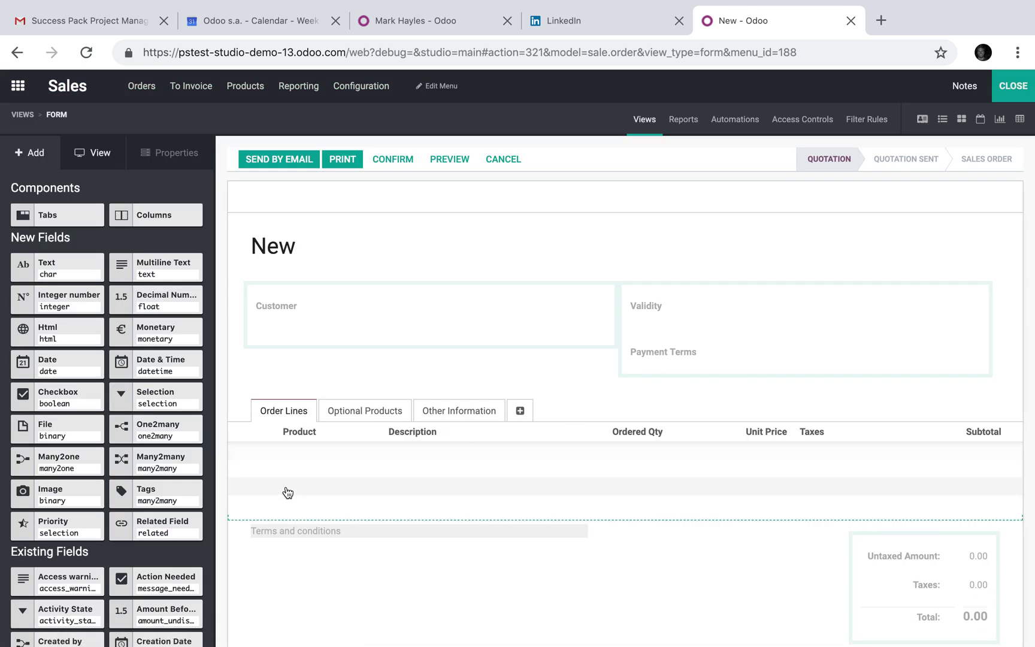
Add New Checkbox and New Selection fields to the Customer group, entering values True and Fa
left_click_drag(51, 395, 300, 337)
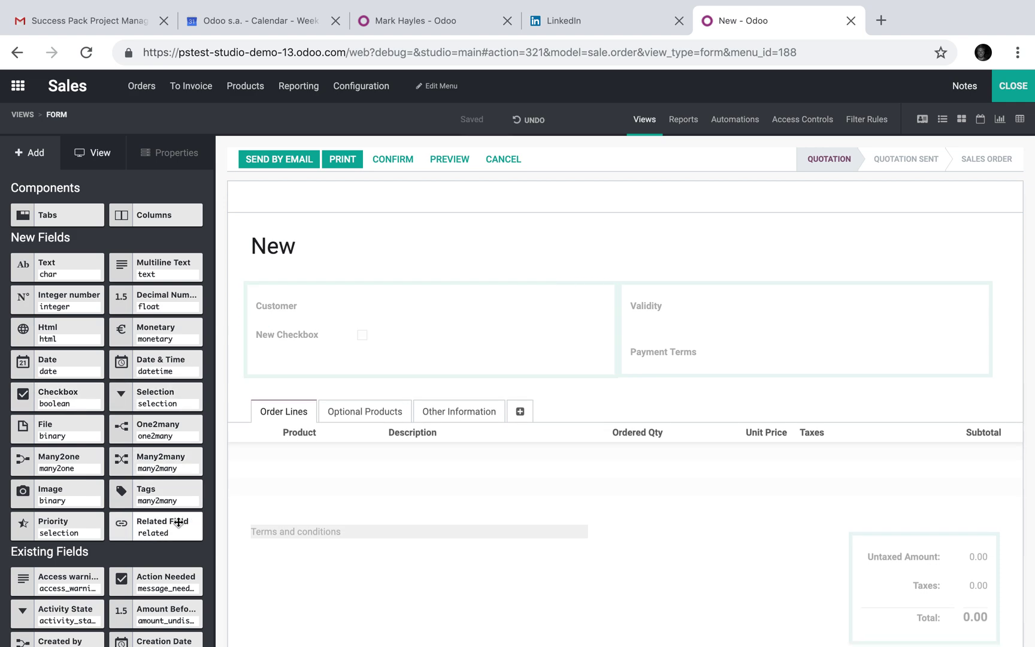
left_click_drag(157, 396, 309, 354)
left_click(525, 181)
type("True")
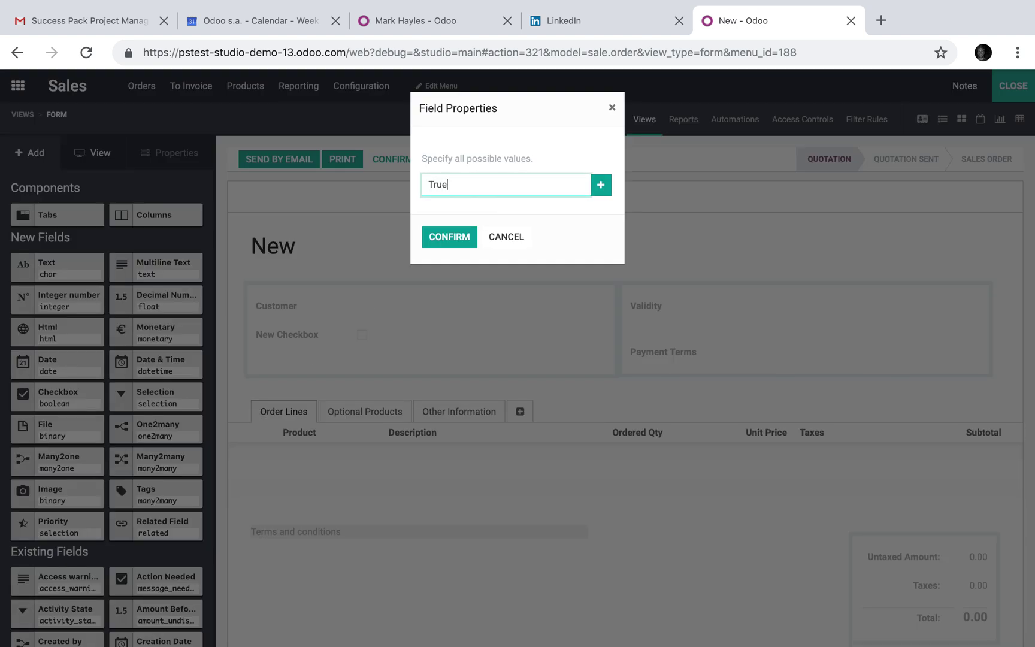
key("Return")
type("Fa")
key("Return")
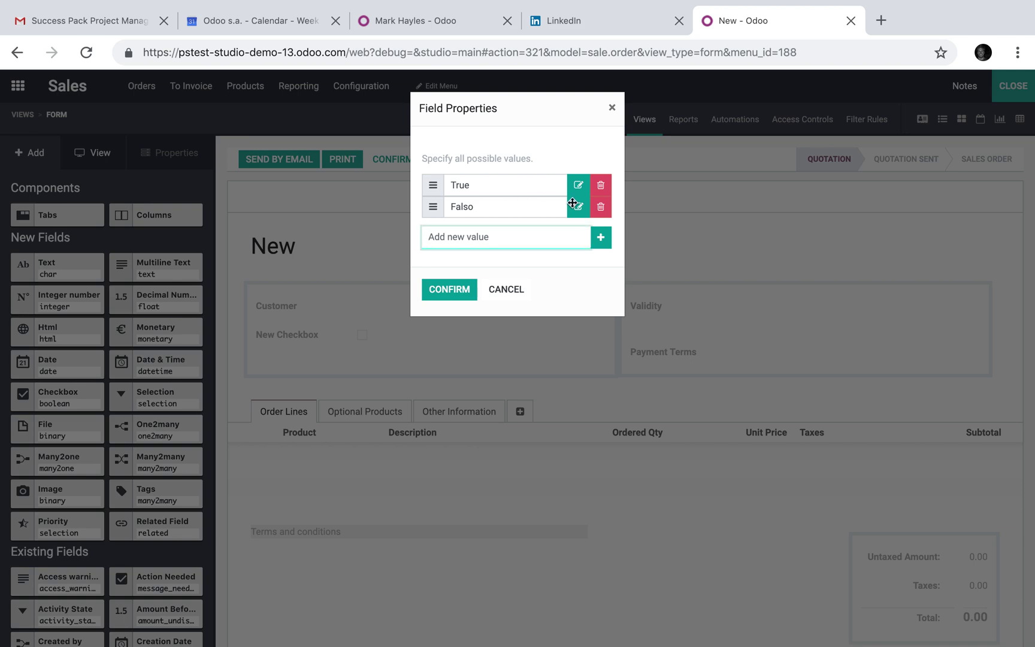
Correct the second selection value to False and confirm the True/False values
left_click(576, 207)
left_click(508, 242)
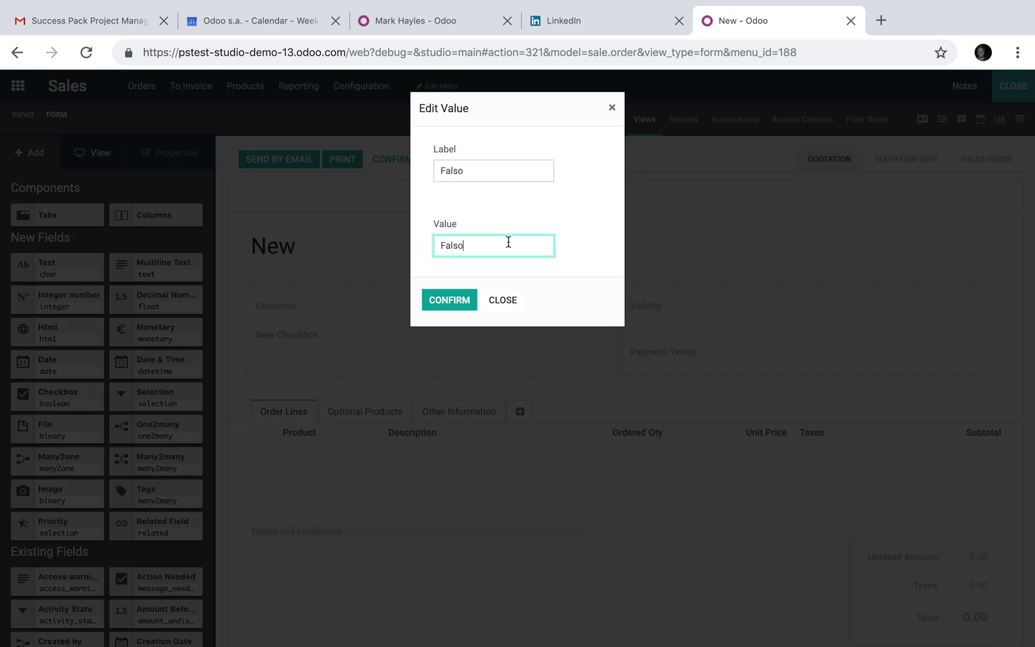
key("shift+Tab")
type("False")
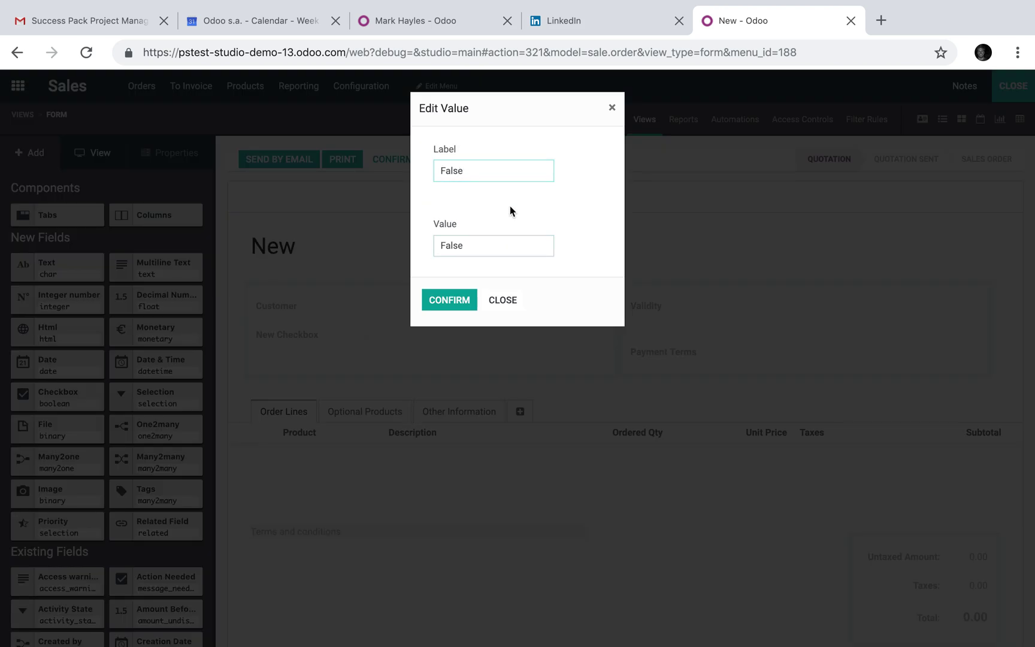
left_click(448, 300)
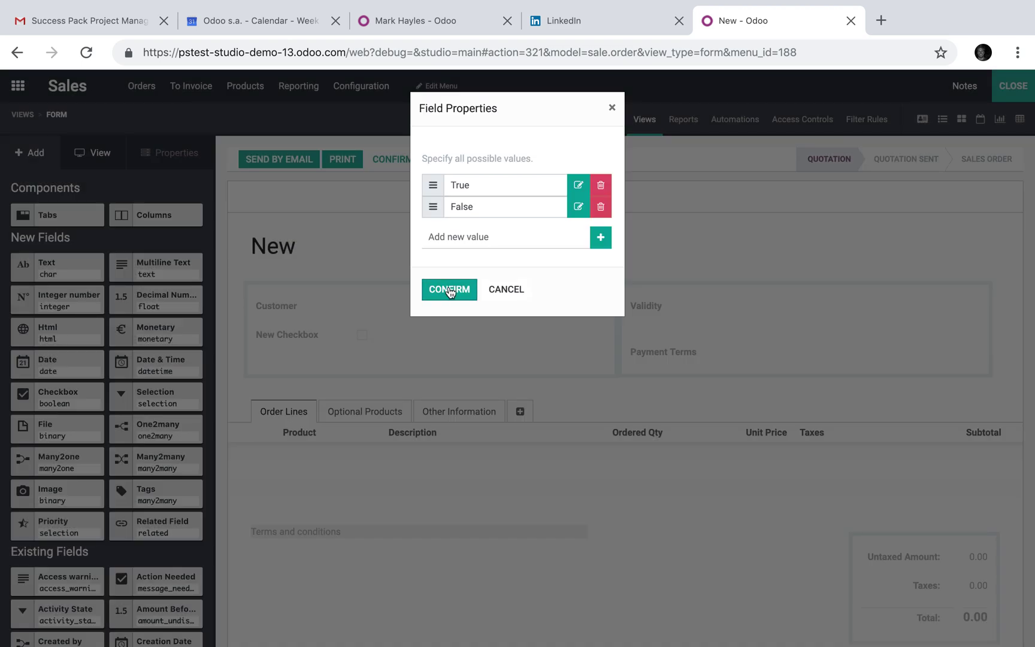
left_click(450, 290)
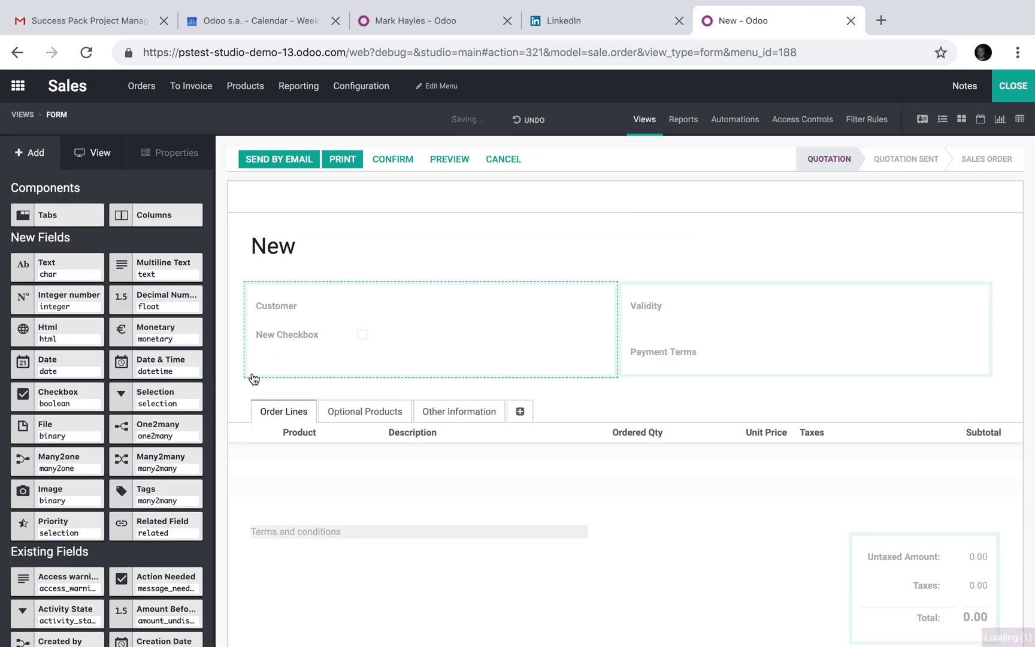
Start a conditional Invisible rule on New Checkbox based on the Customer field
left_click(281, 365)
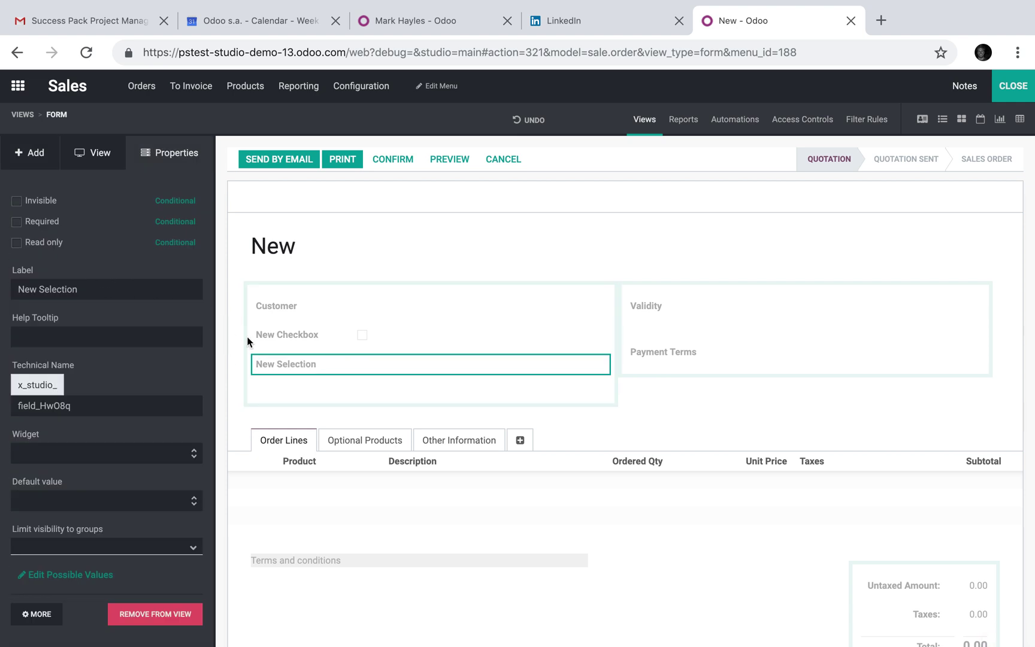
left_click(279, 340)
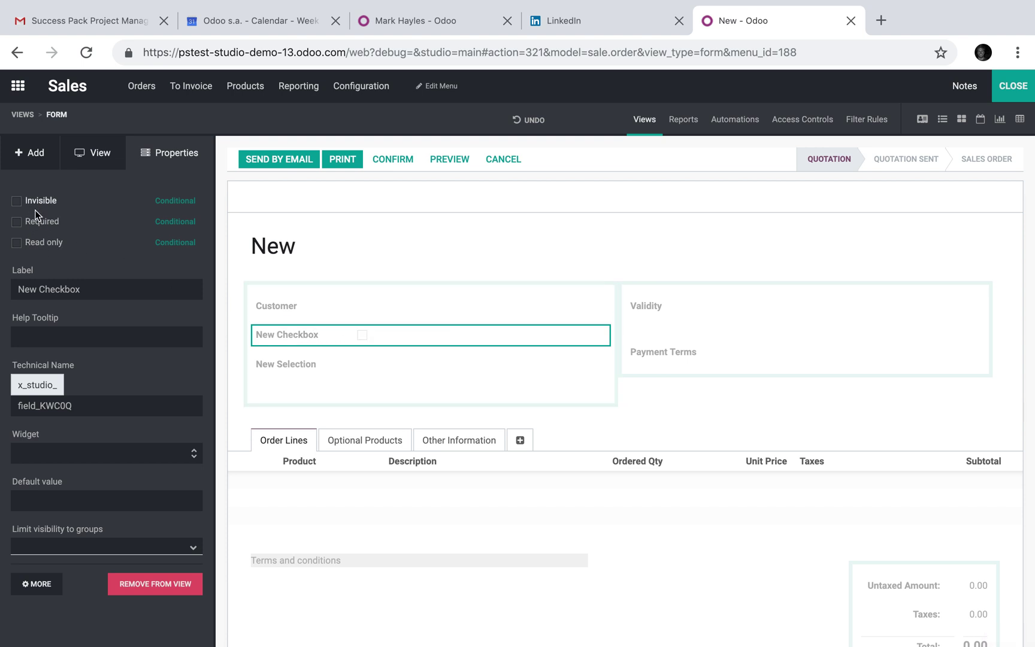
left_click(176, 200)
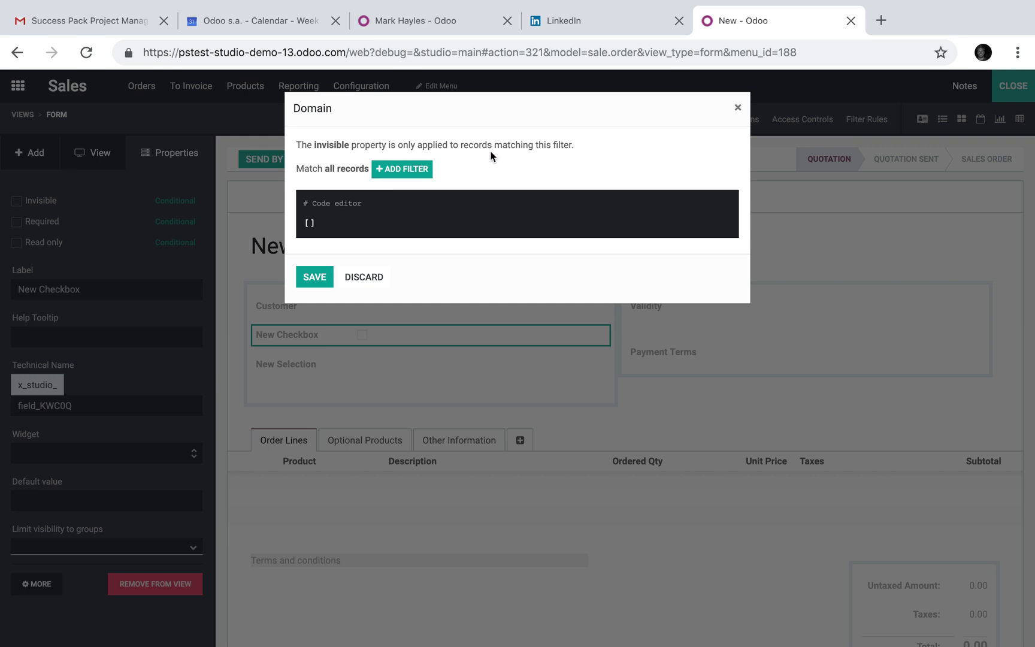
left_click(380, 175)
left_click(359, 186)
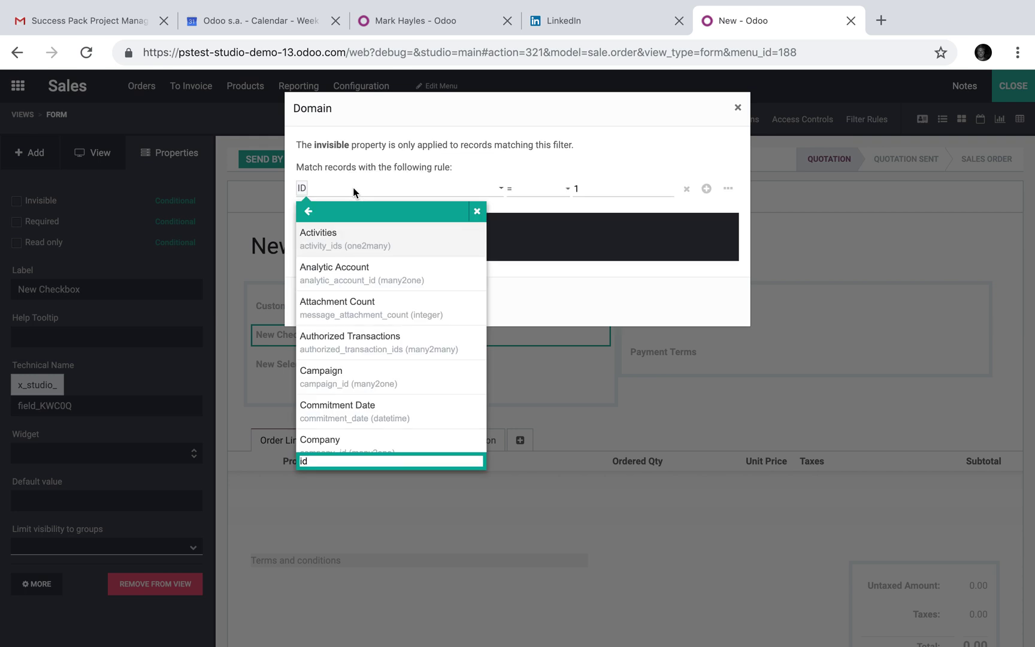
scroll(391, 443, "down", 2)
scroll(390, 442, "down", 3)
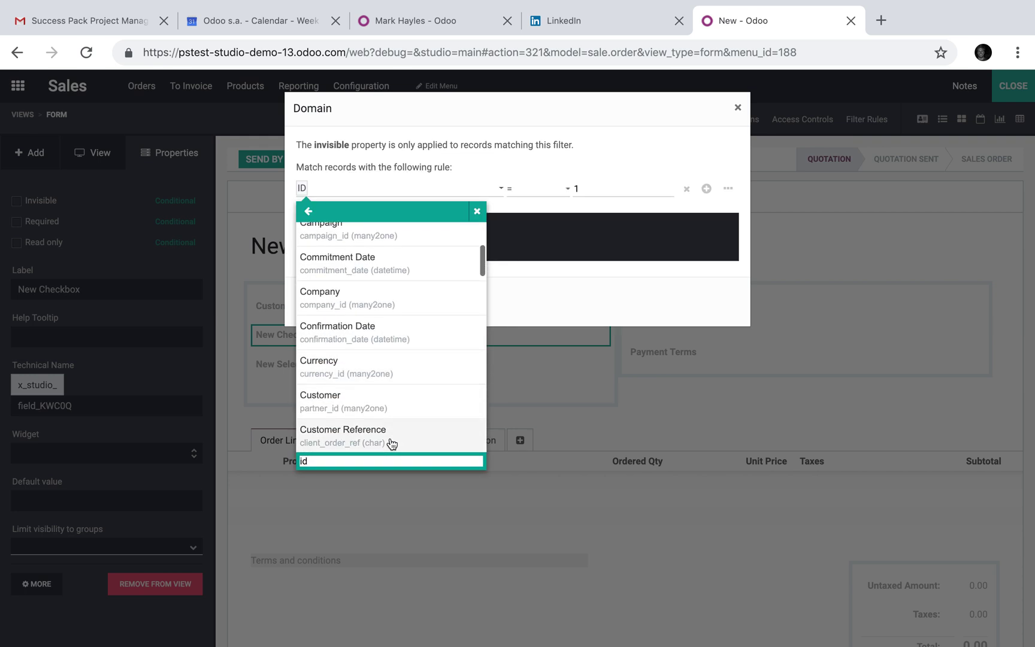
left_click(393, 403)
Set the rule's operator to 'is not set' and save the condition
left_click(542, 189)
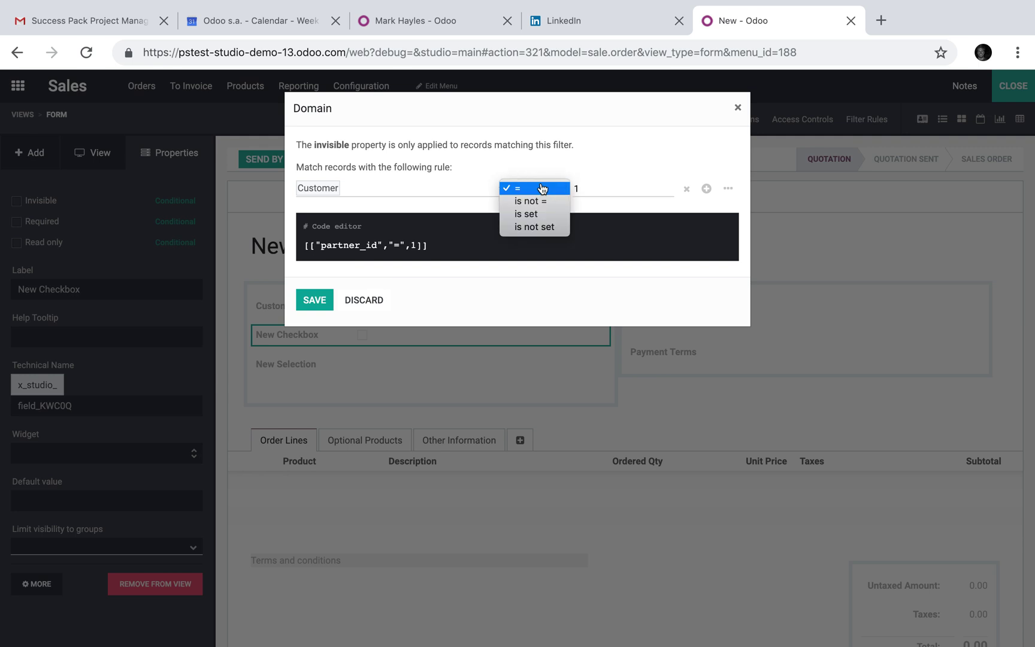
left_click(528, 211)
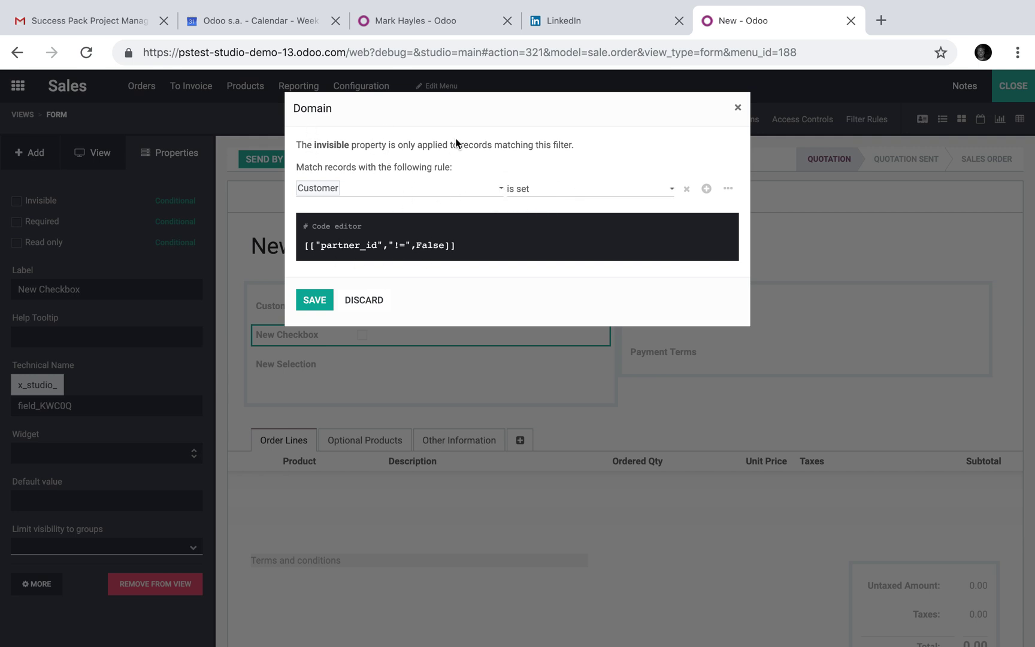
left_click(541, 195)
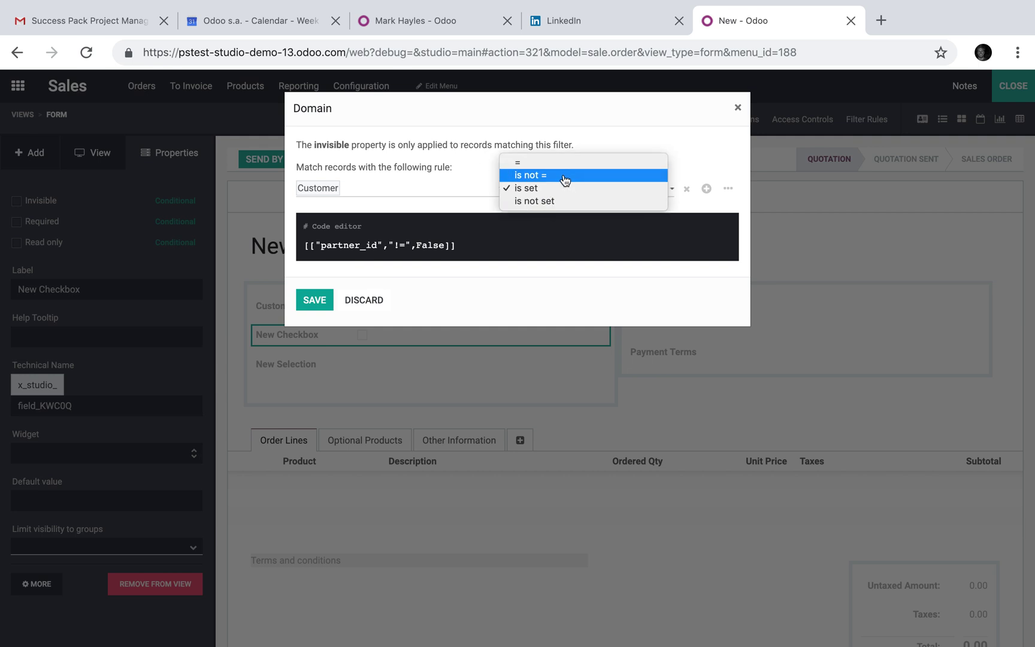
left_click(558, 201)
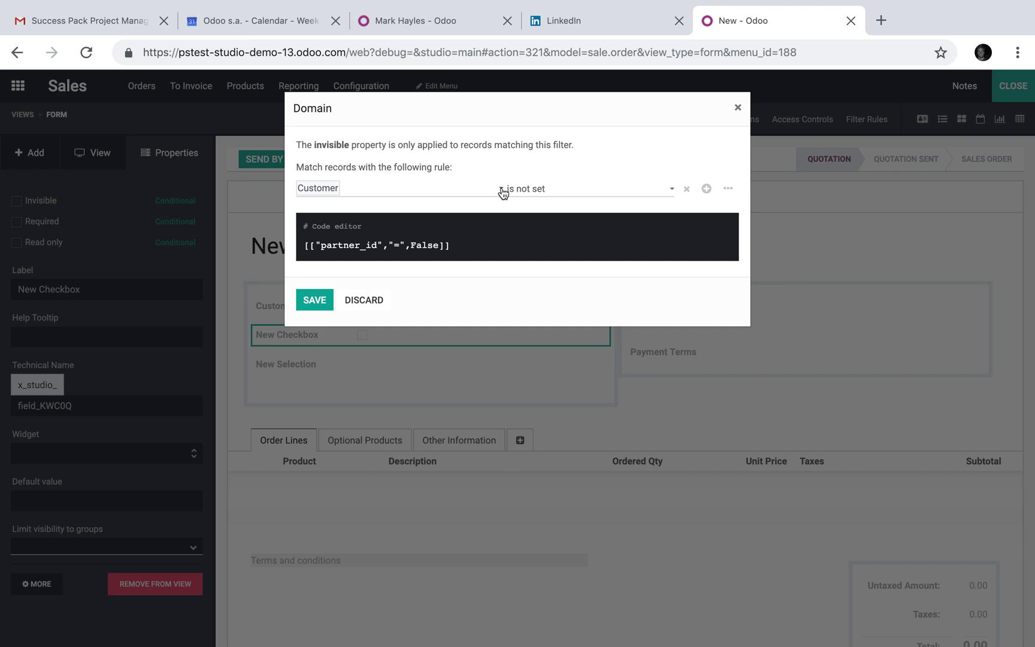
left_click(314, 300)
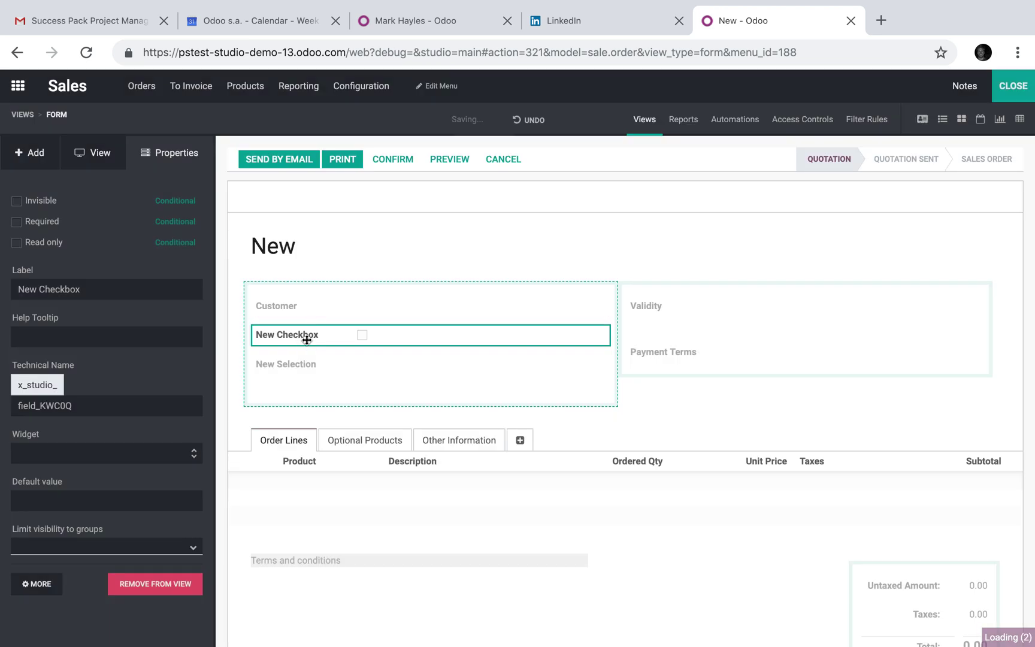
Start a conditional Invisible rule on New Selection based on the Customer field
left_click(282, 341)
left_click(174, 201)
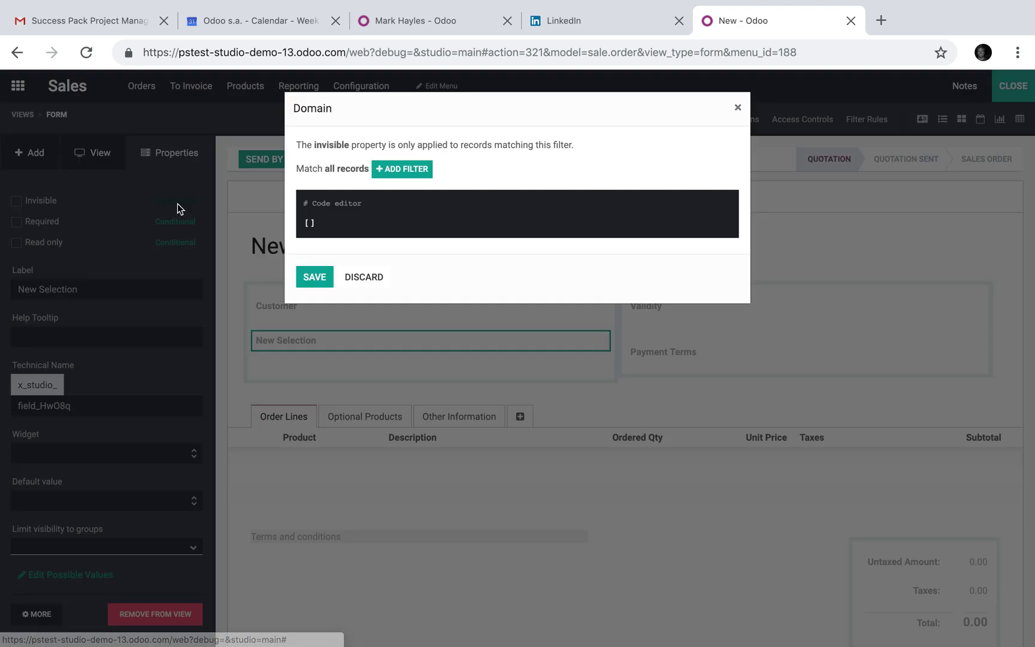
left_click(419, 169)
left_click(415, 187)
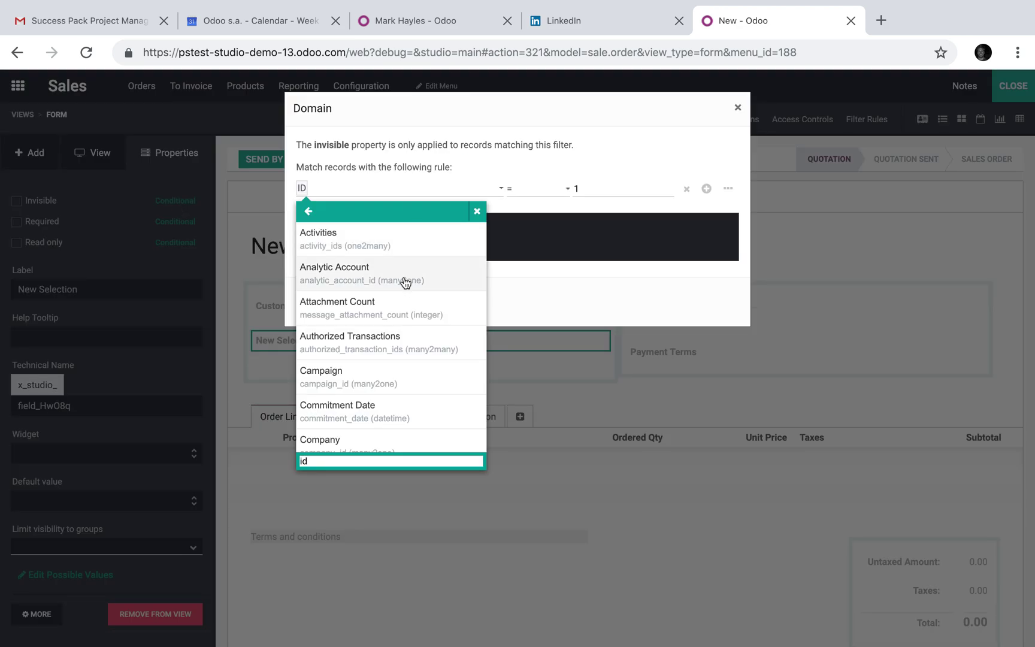
scroll(406, 282, "down", 2)
scroll(383, 411, "down", 3)
scroll(379, 409, "up", 1)
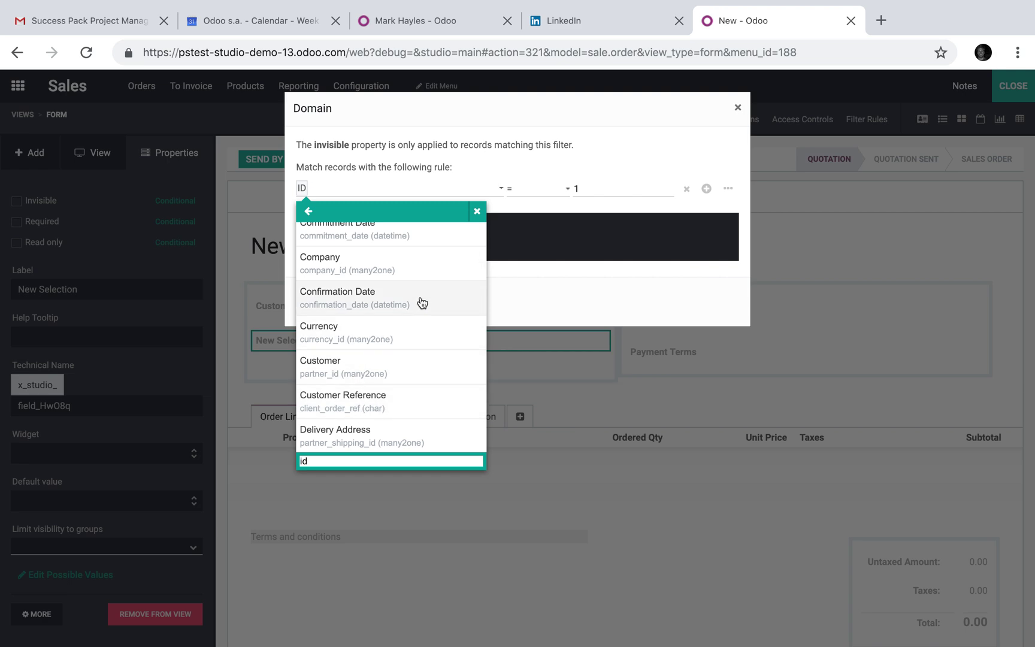
scroll(422, 302, "down", 6)
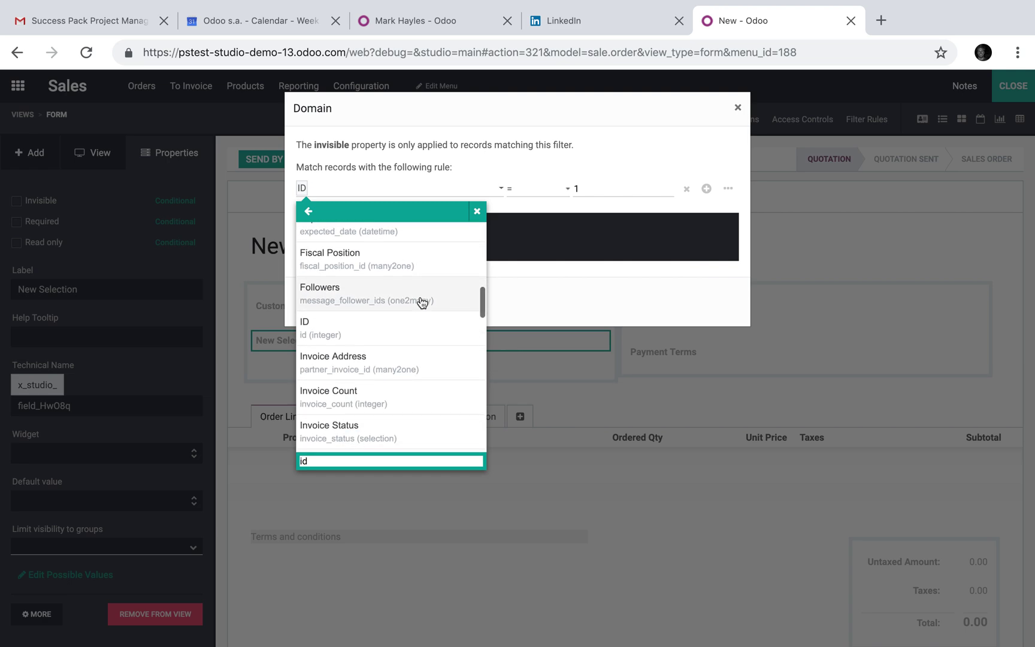
scroll(390, 299, "down", 2)
scroll(393, 365, "down", 5)
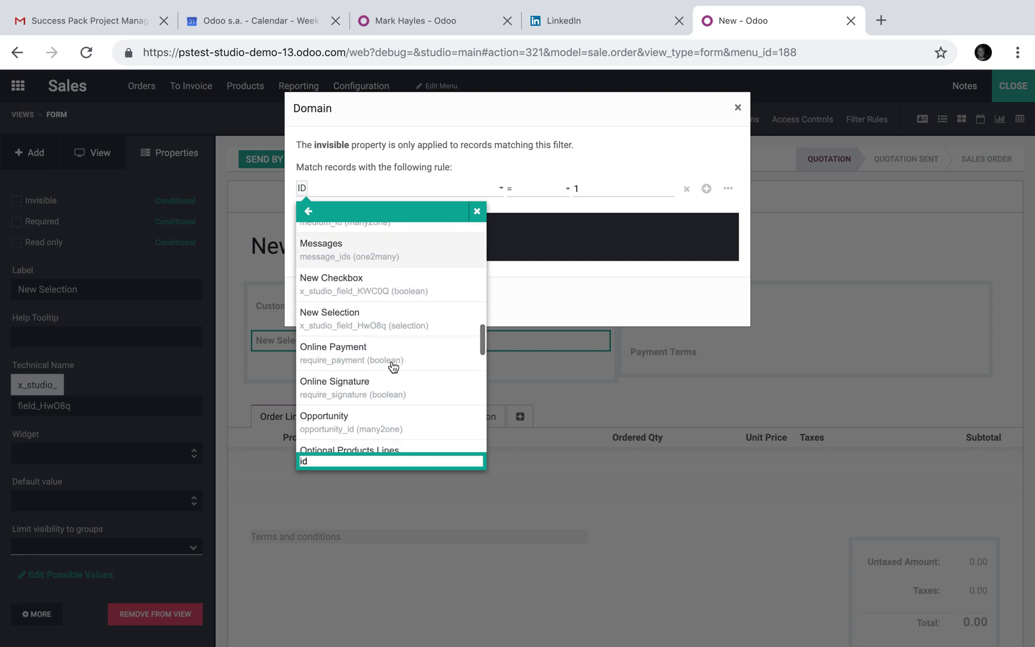
scroll(402, 353, "up", 15)
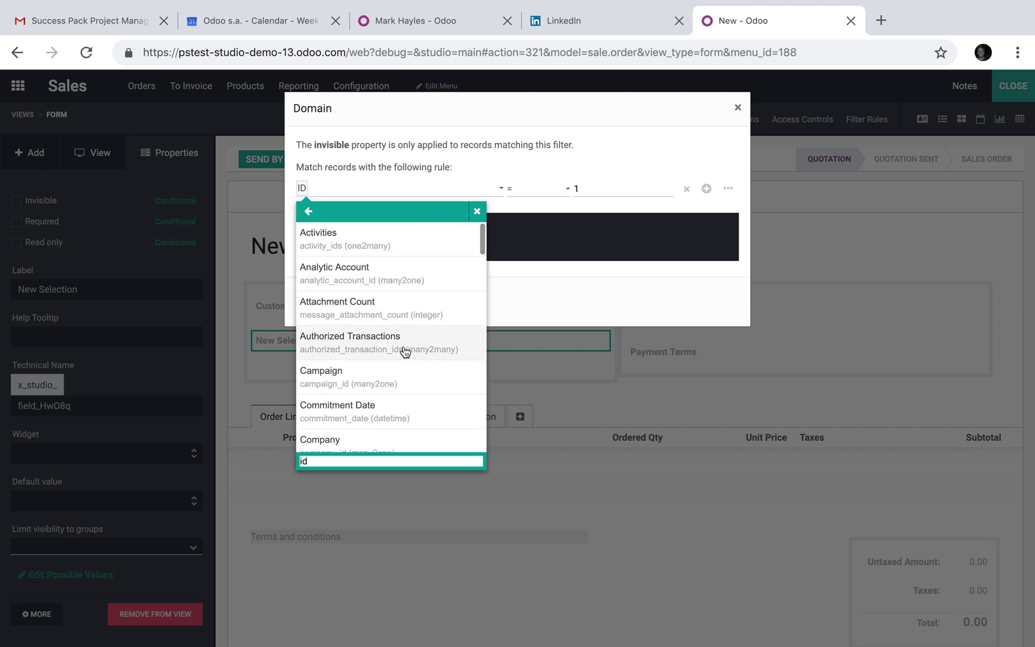
scroll(390, 351, "down", 1)
scroll(361, 353, "down", 3)
left_click(358, 394)
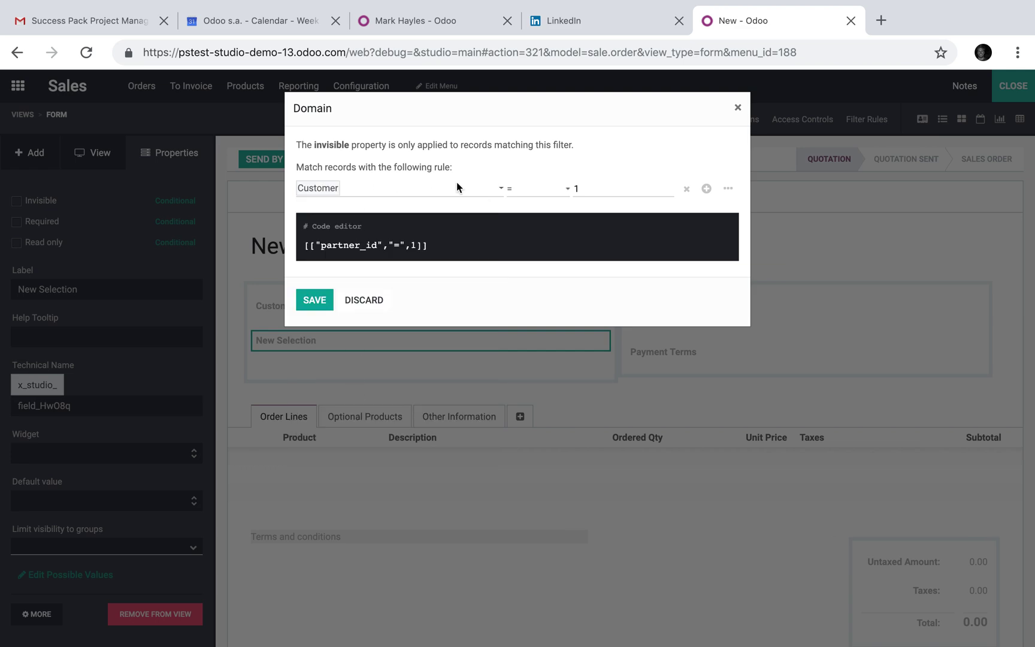
Set the rule to Customer 'is not set', save it, and close Studio
left_click(536, 188)
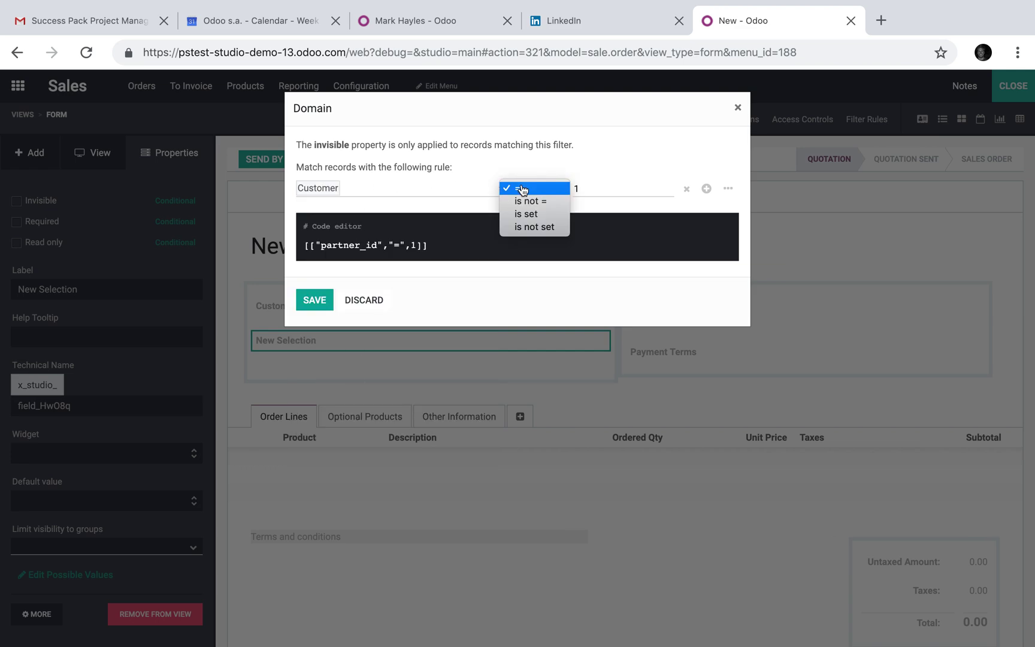
left_click(542, 228)
left_click(325, 308)
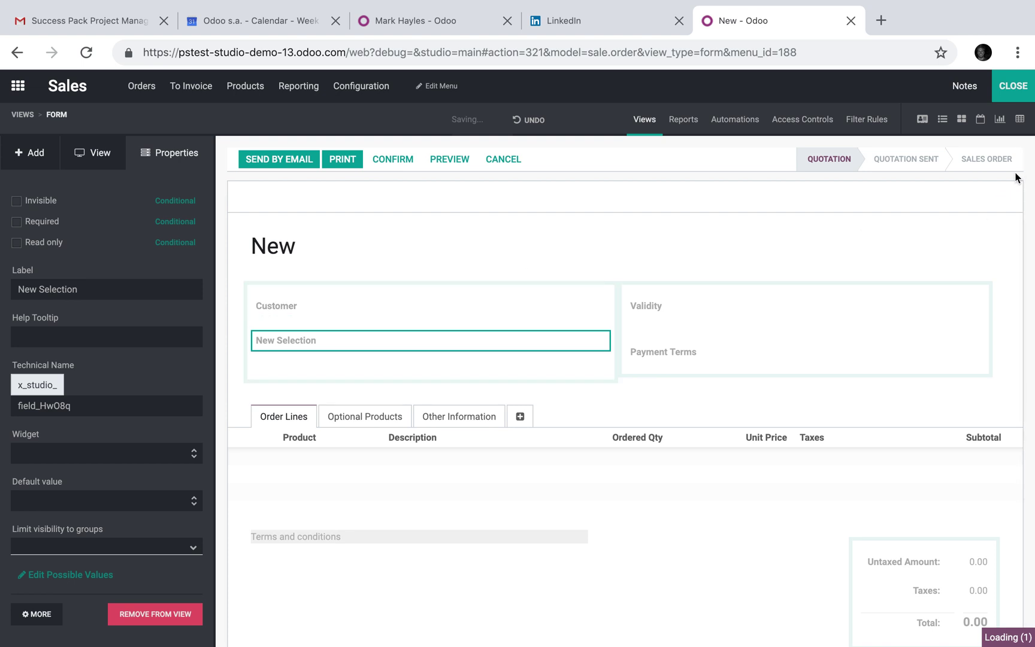
left_click(1020, 99)
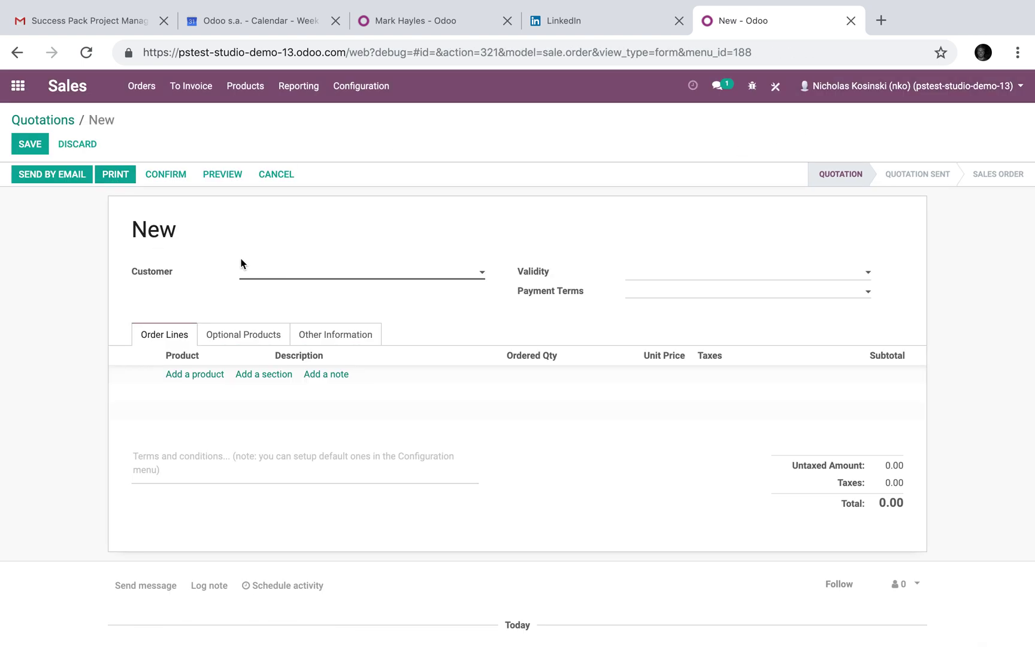
Create and save a new customer from the quotation's Customer field
left_click(334, 278)
left_click(351, 291)
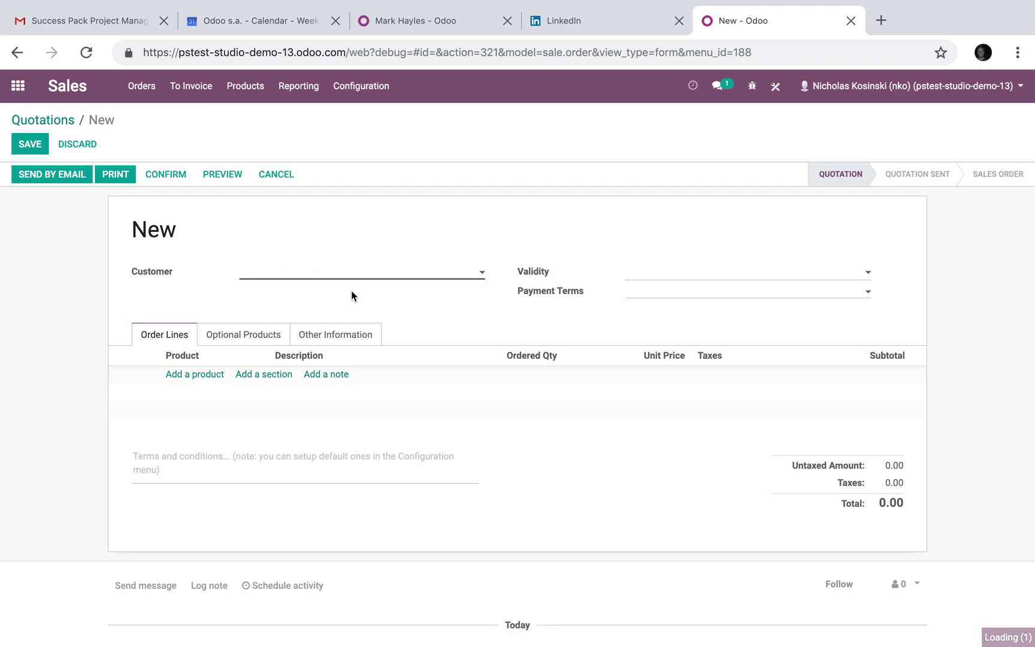
type("John Doe")
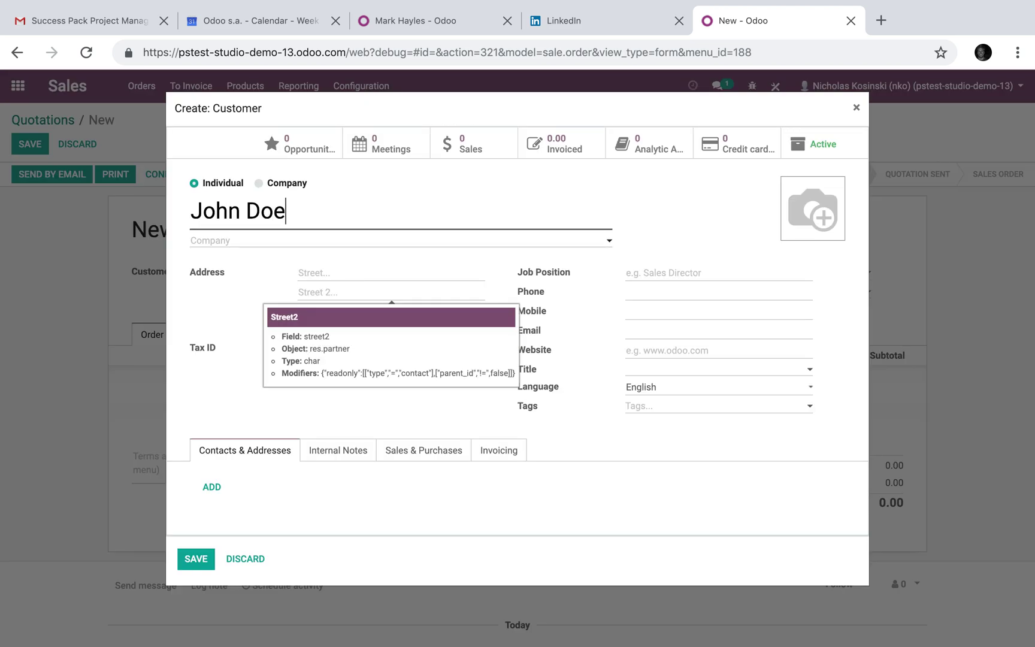
left_click(196, 559)
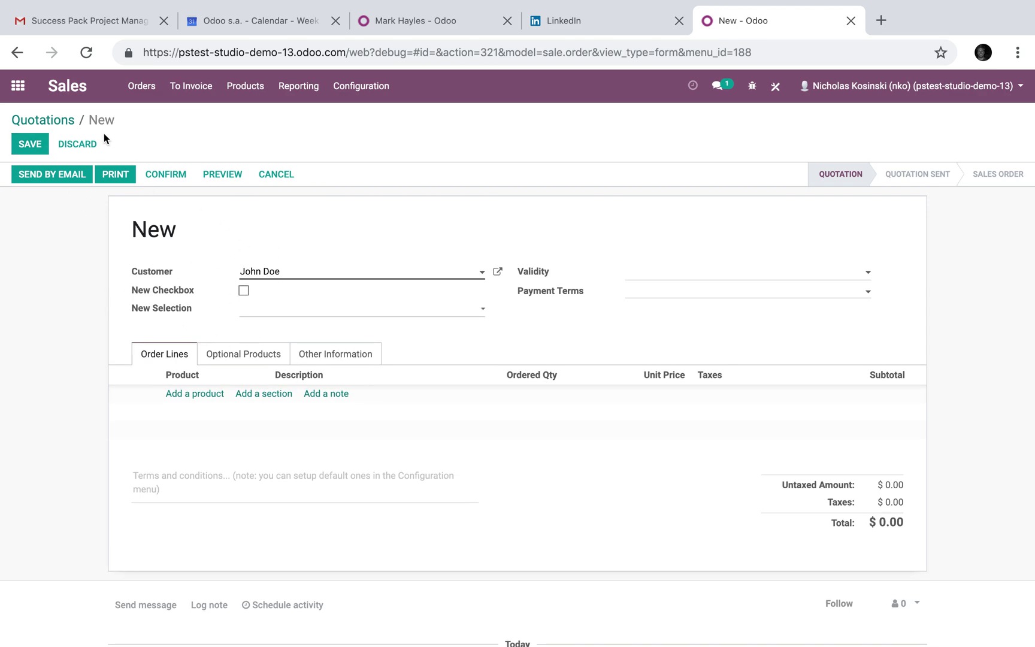
Discard the draft and start a new quotation with the new customer selected
left_click(87, 142)
left_click(307, 185)
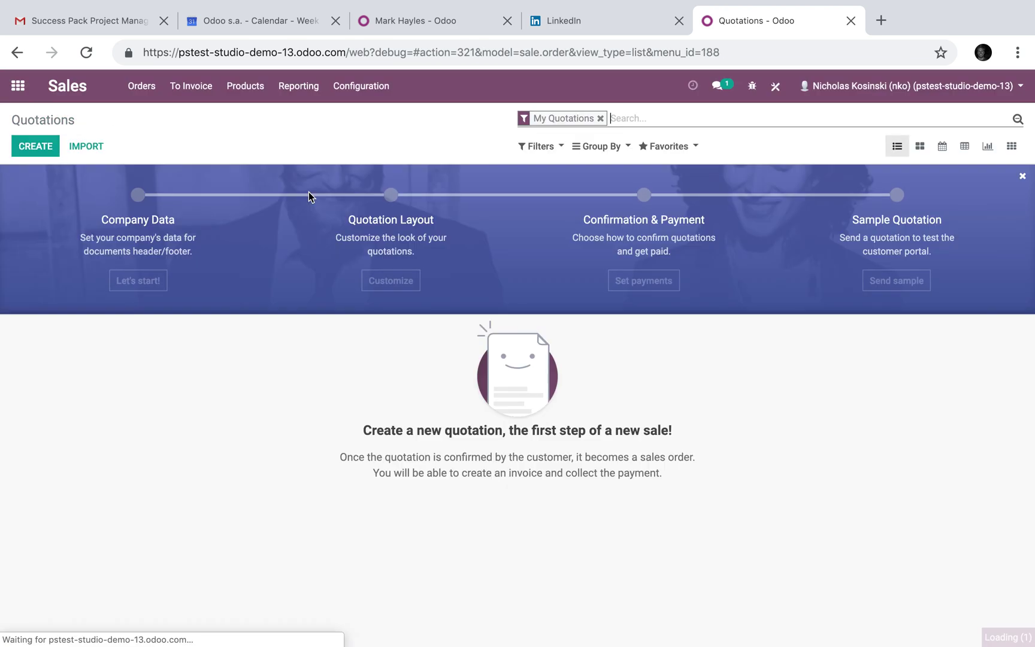
left_click(10, 145)
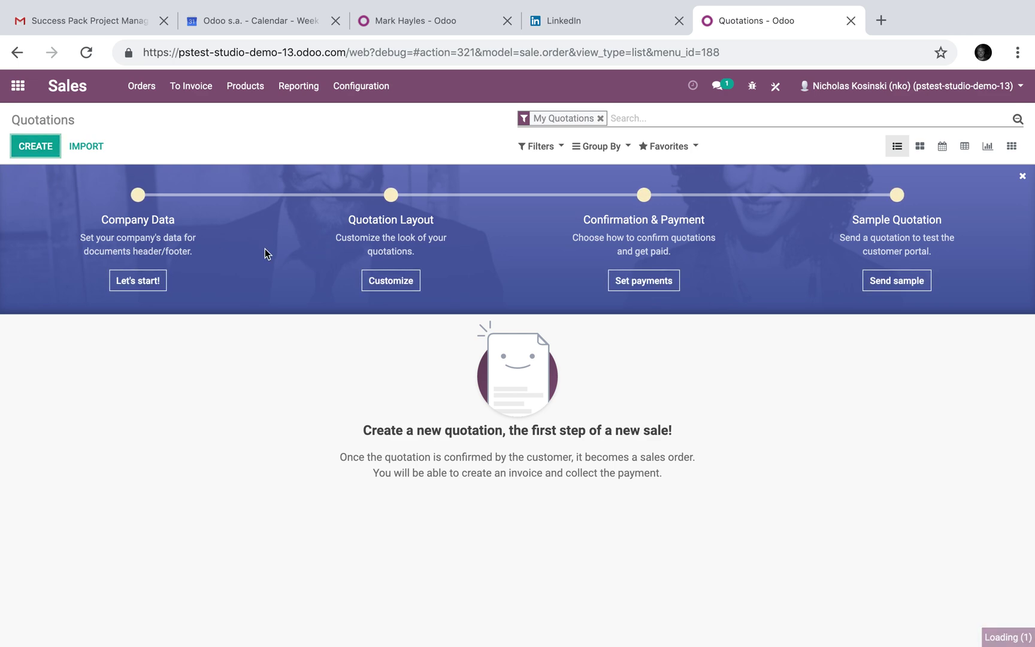
left_click(41, 152)
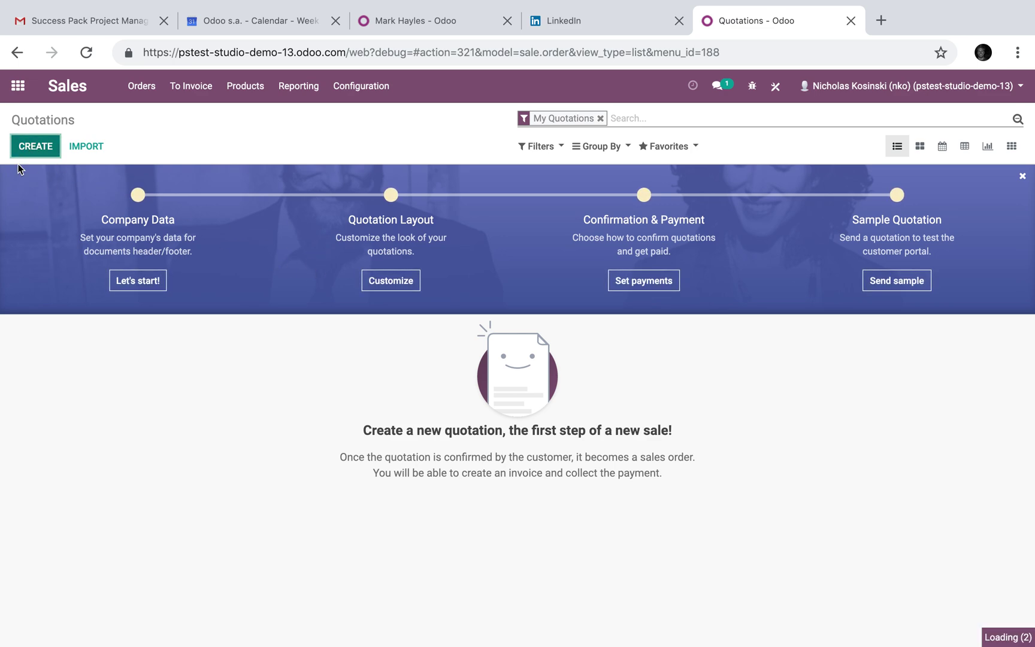
left_click(247, 272)
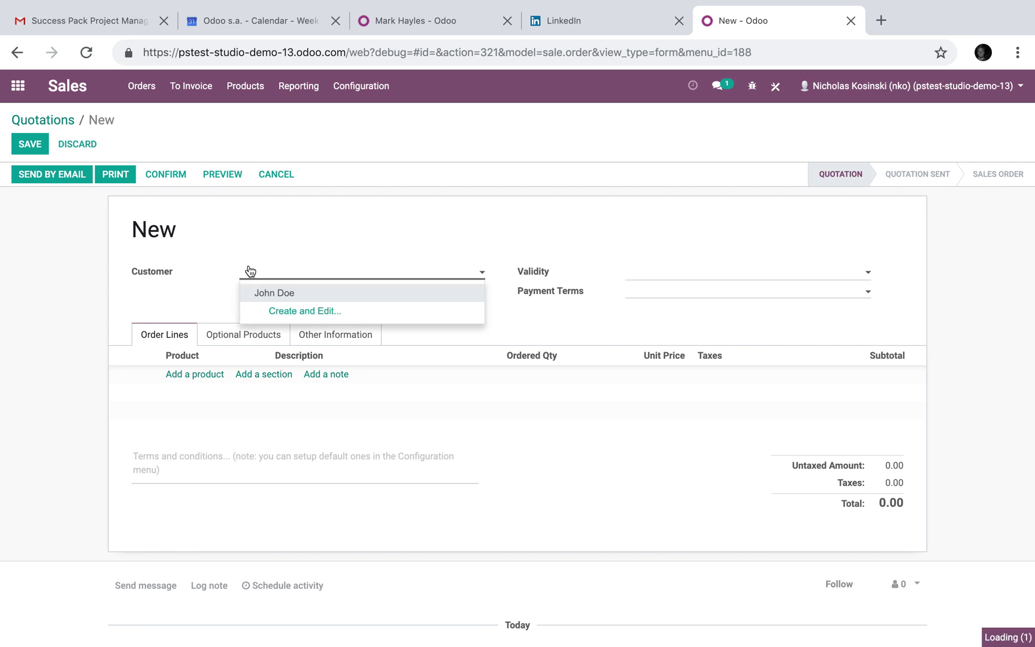
left_click(293, 291)
triple_click(300, 275)
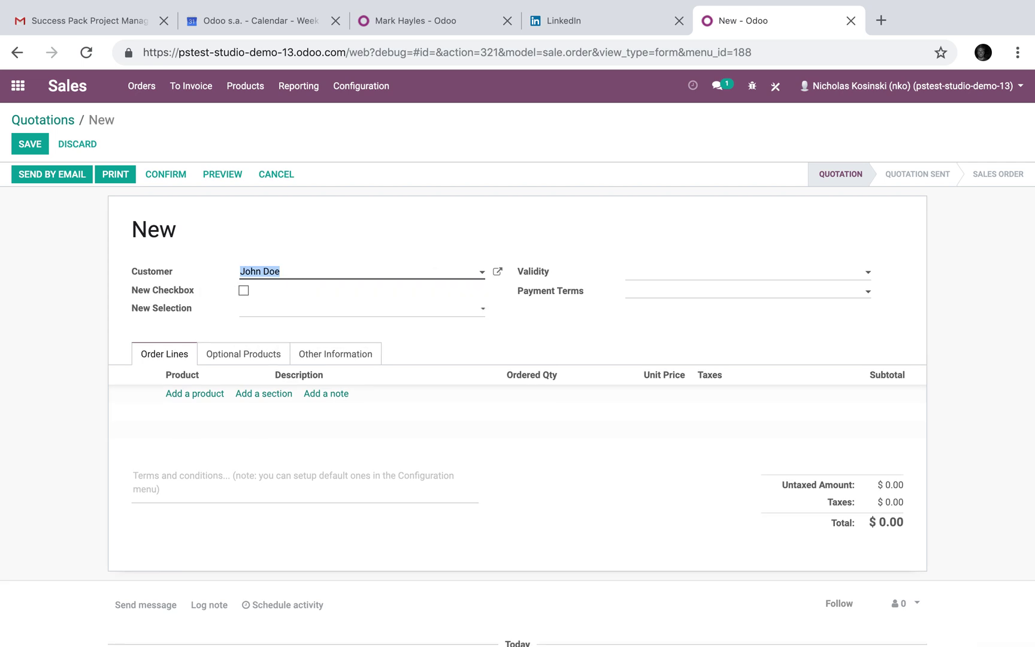
key("BackSpace")
left_click(83, 284)
left_click(263, 270)
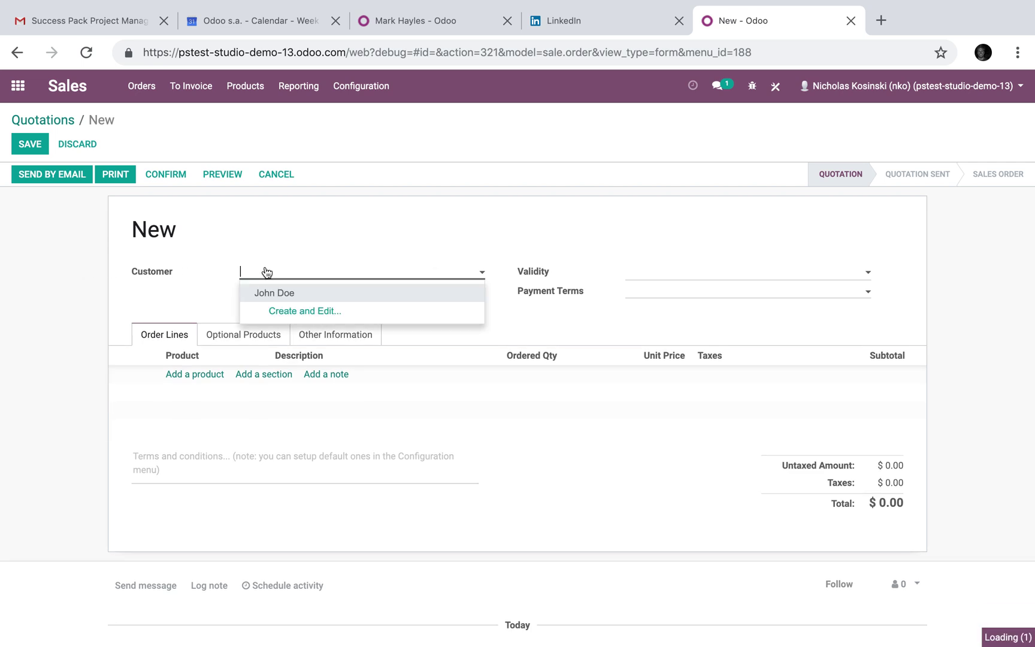
left_click(304, 280)
Tick New Checkbox, set New Selection to True, and save quotation SO001
left_click(243, 290)
left_click(277, 308)
left_click(278, 321)
left_click(33, 142)
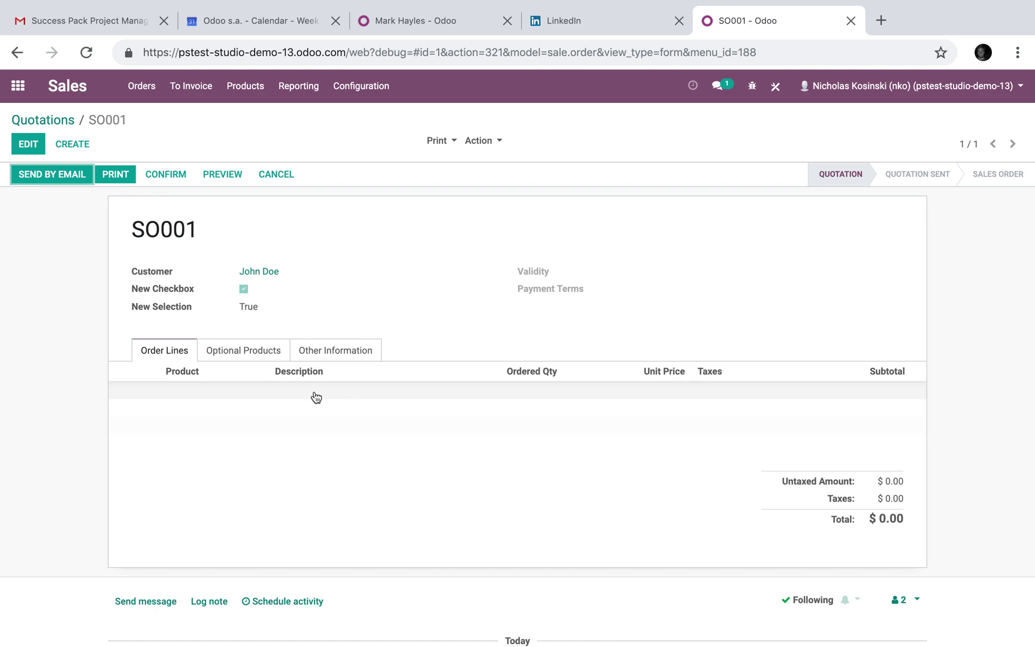
Reopen Studio on SO001, dismiss the OdooBot chat, and show the empty Sale Order Automations page
left_click(776, 86)
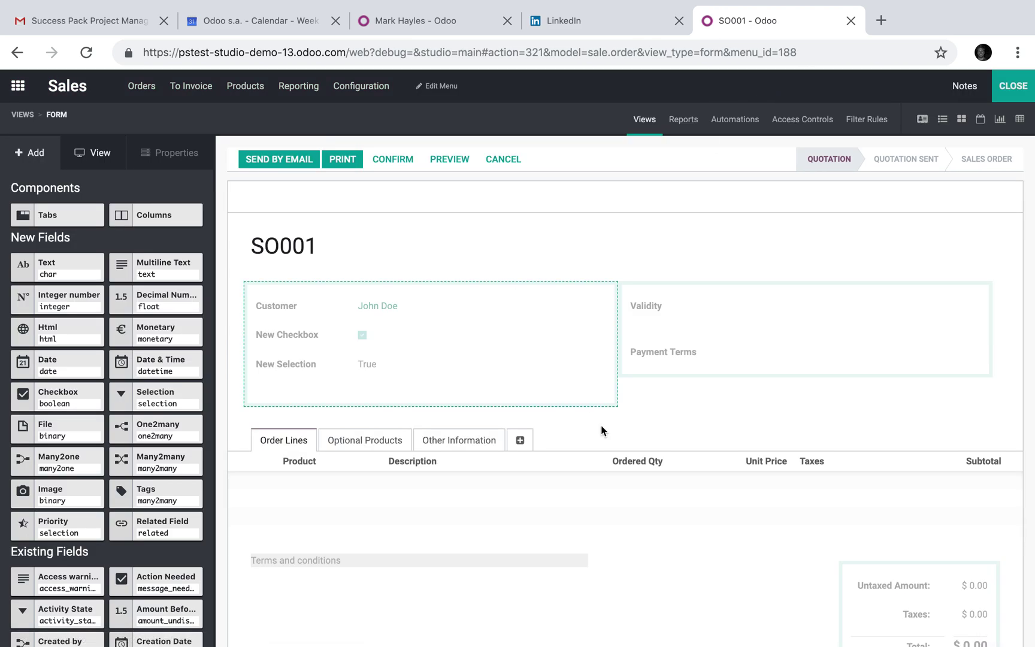
left_click(644, 353)
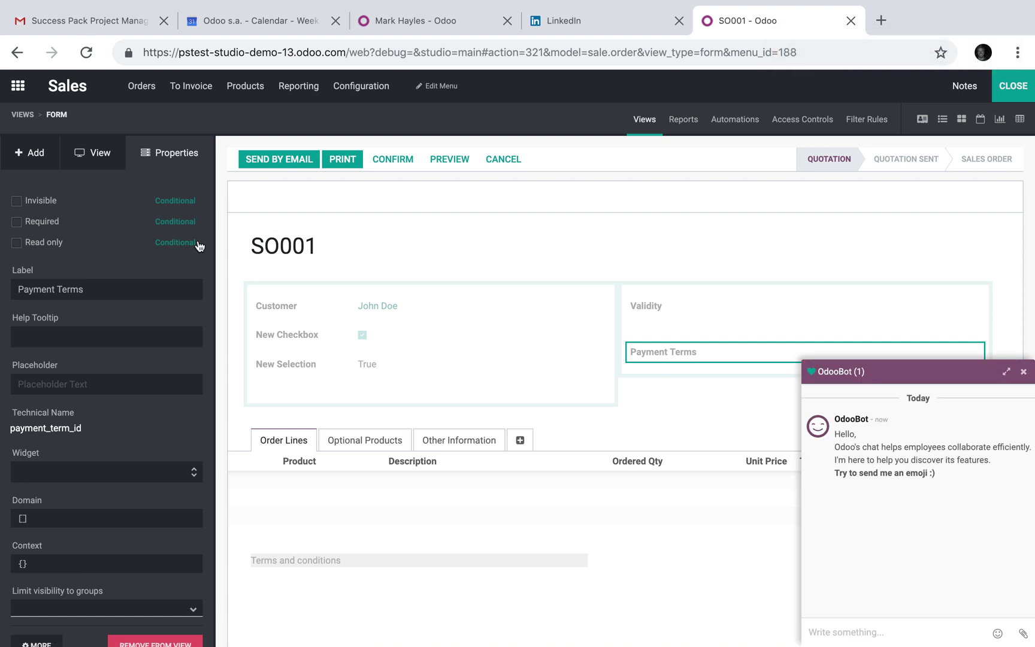
left_click(1024, 371)
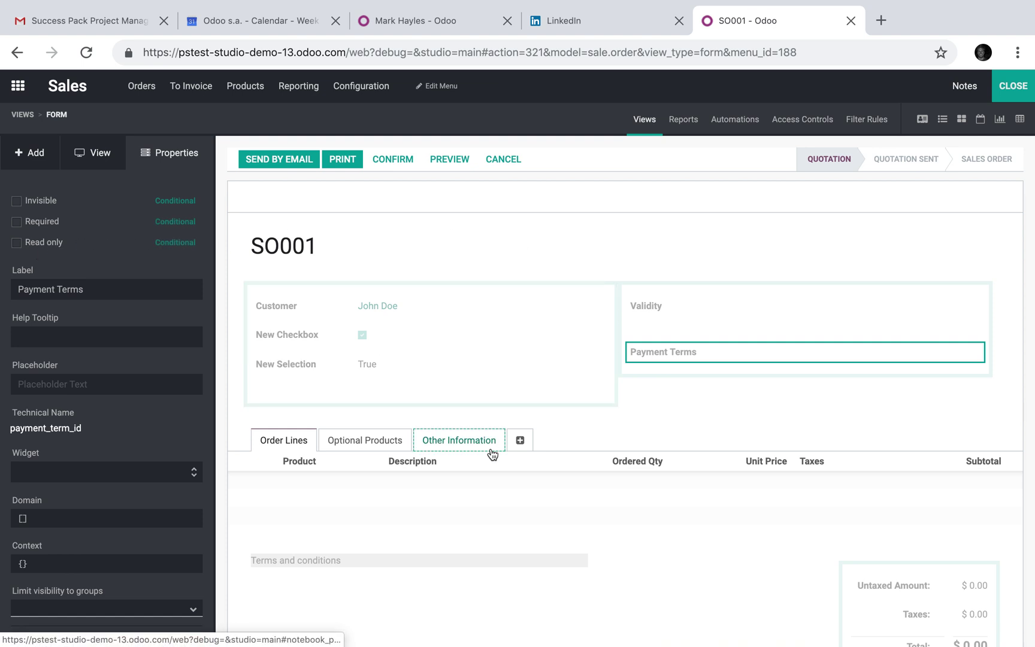
left_click(725, 137)
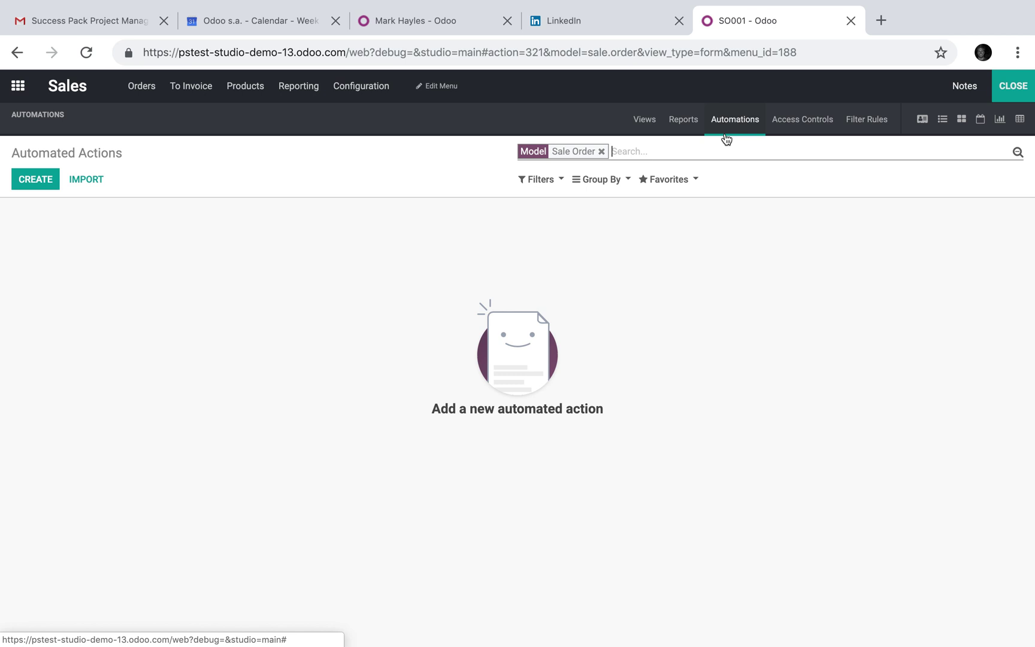
Create an automated action named with the customer's initials, triggered On Update
left_click(35, 179)
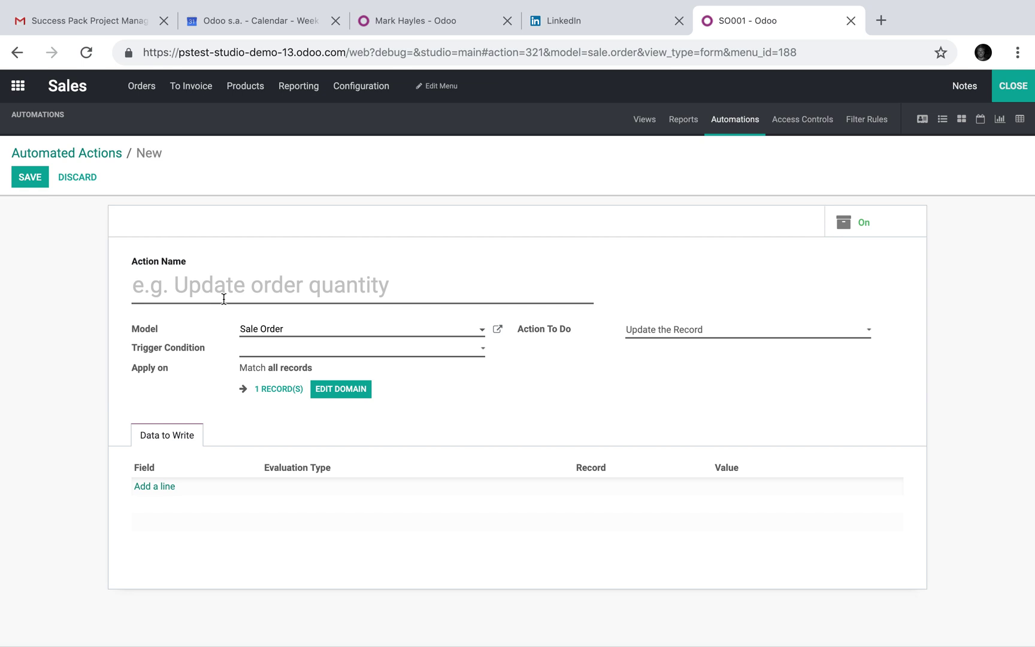
type("Customer = JD")
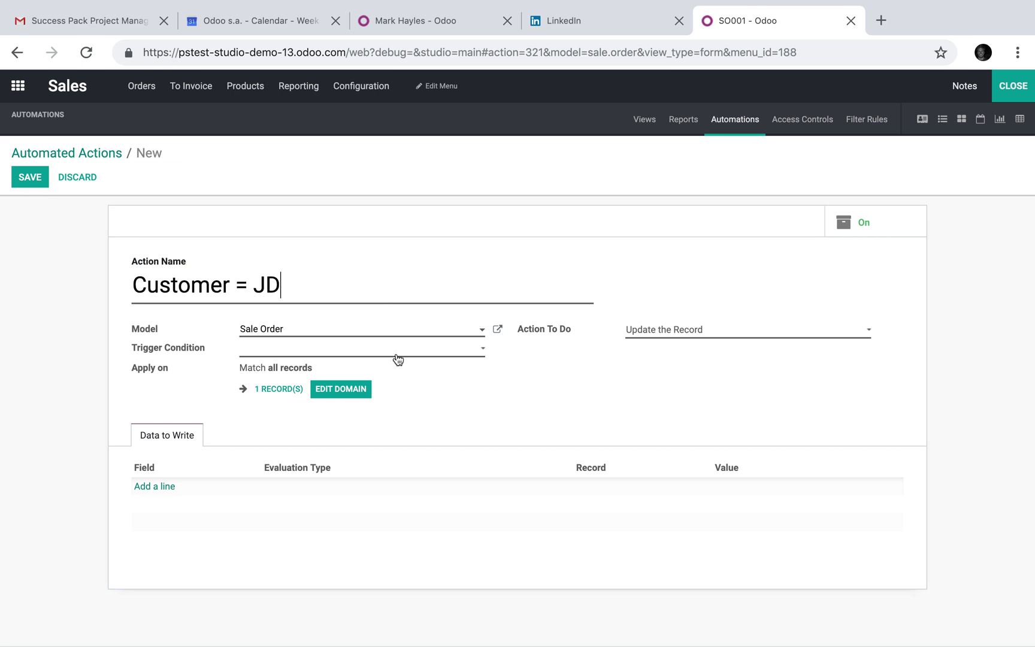
left_click(290, 347)
left_click(306, 362)
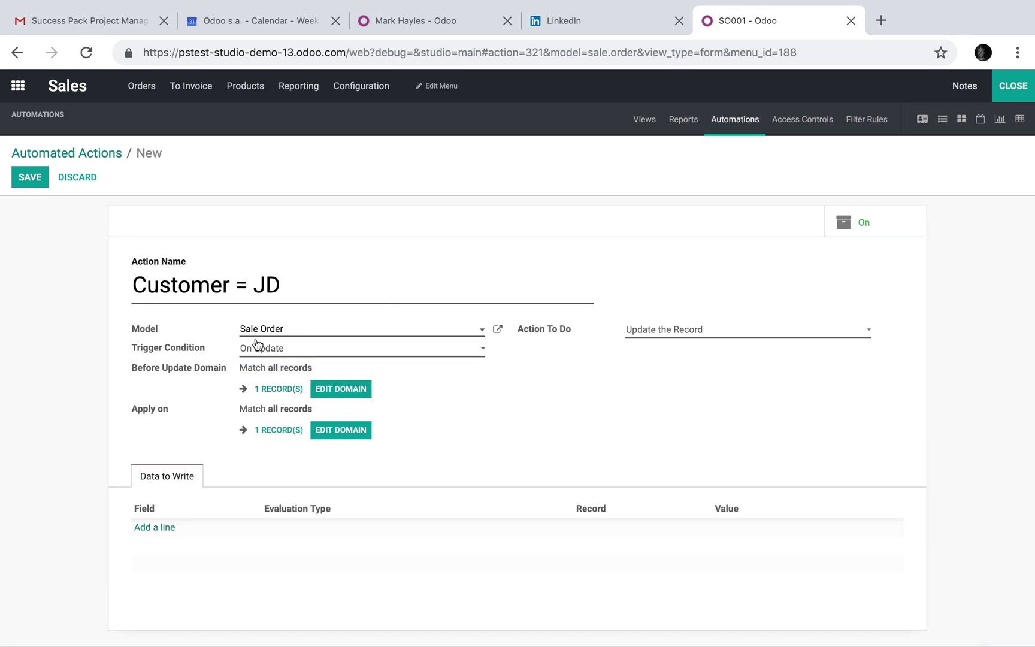
left_click(338, 432)
Save a domain filter where Customer contains the customer's full name
left_click(286, 148)
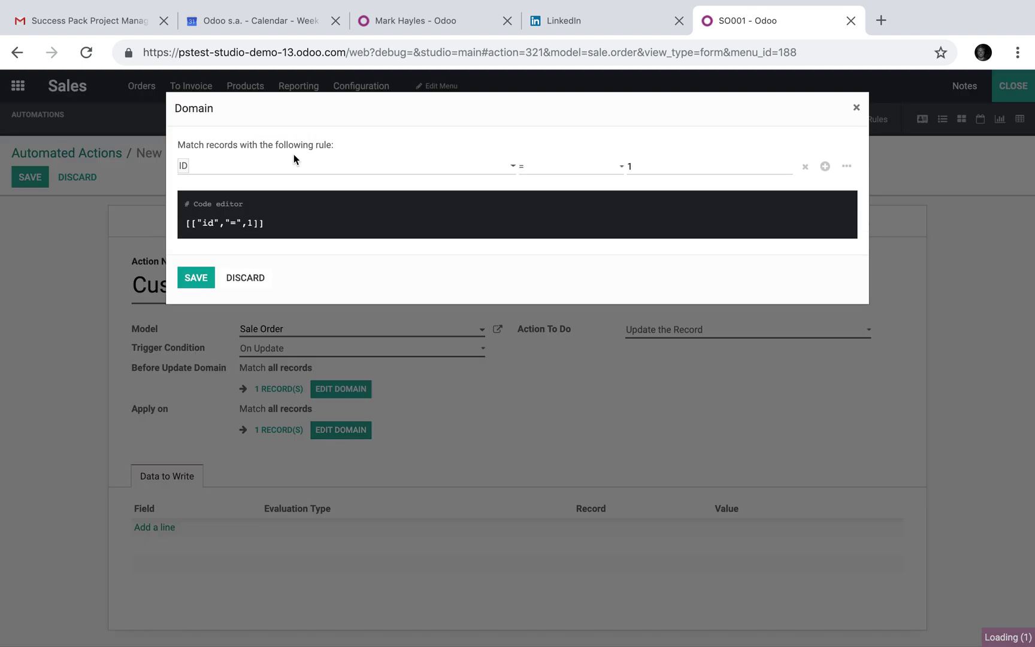
left_click(318, 167)
scroll(312, 281, "down", 4)
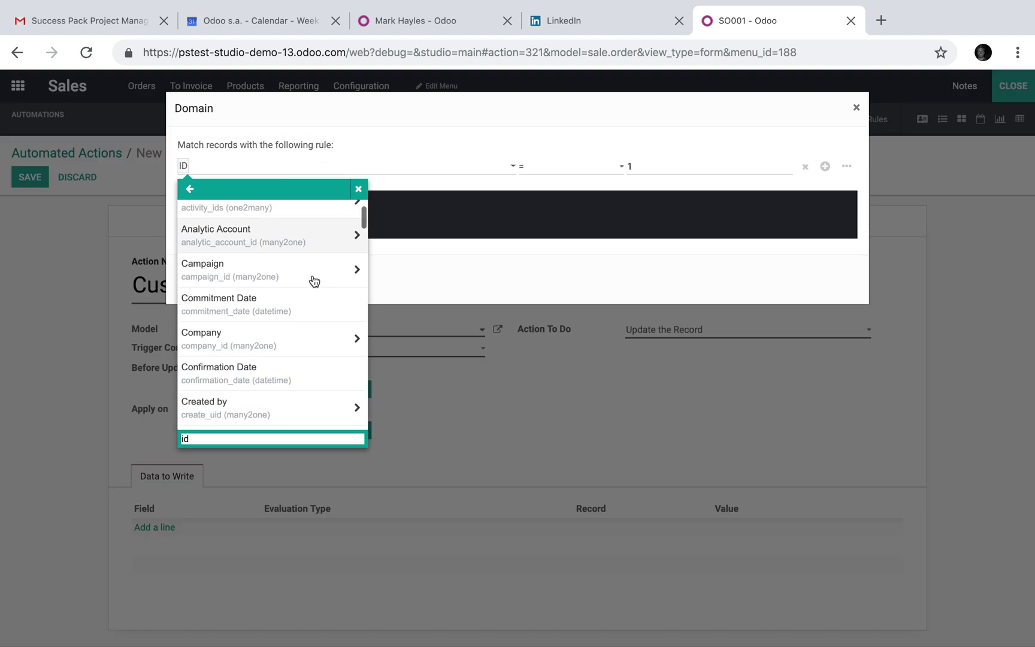
left_click(287, 376)
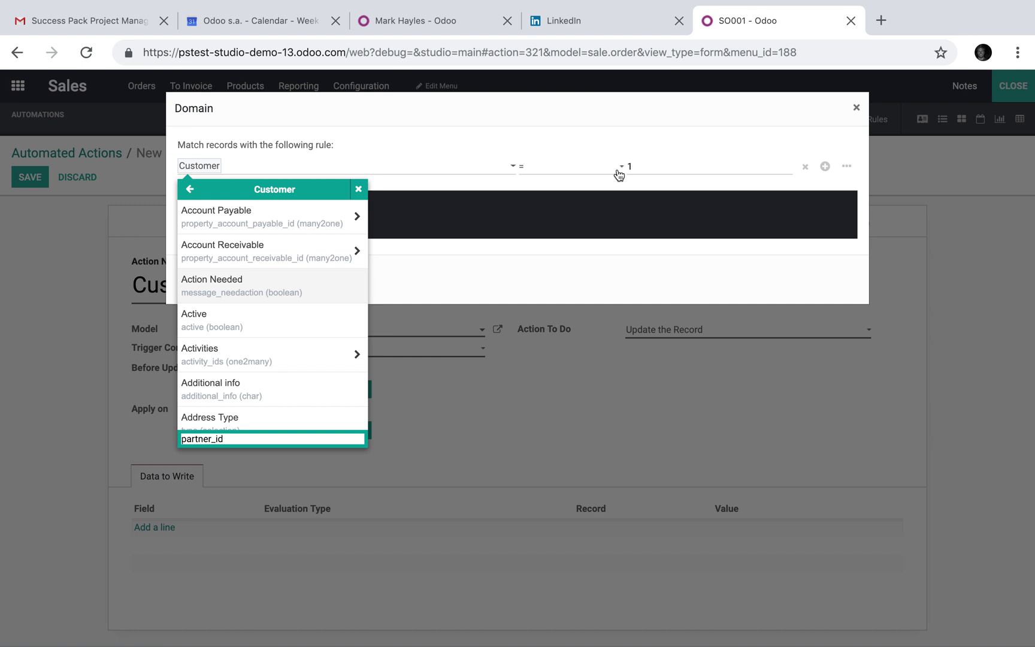
left_click(619, 173)
left_click(572, 168)
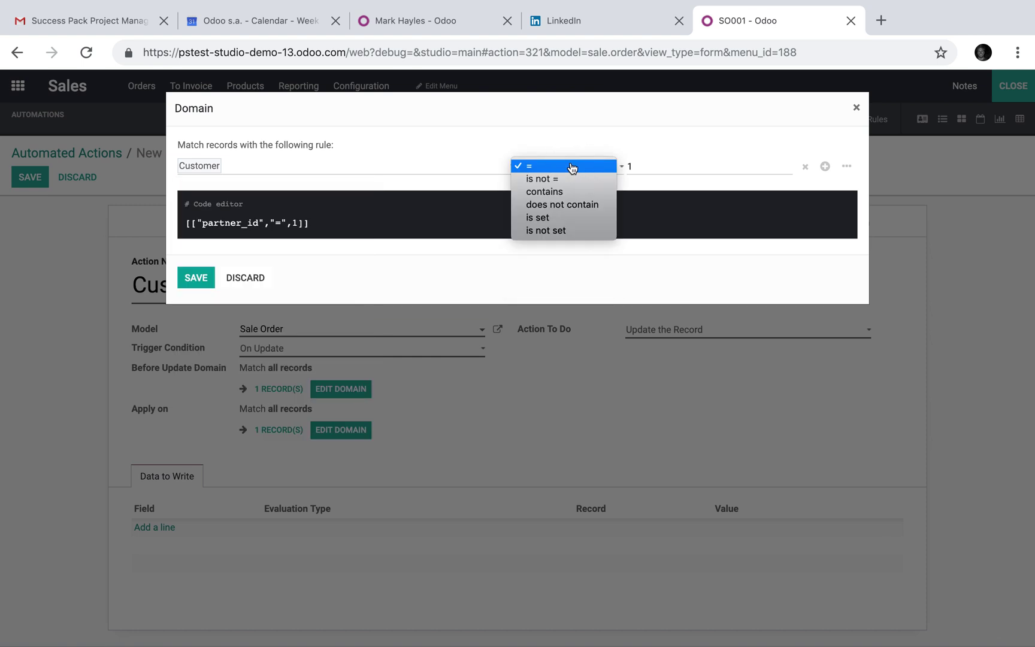
left_click(593, 191)
type("John Doe")
left_click(682, 110)
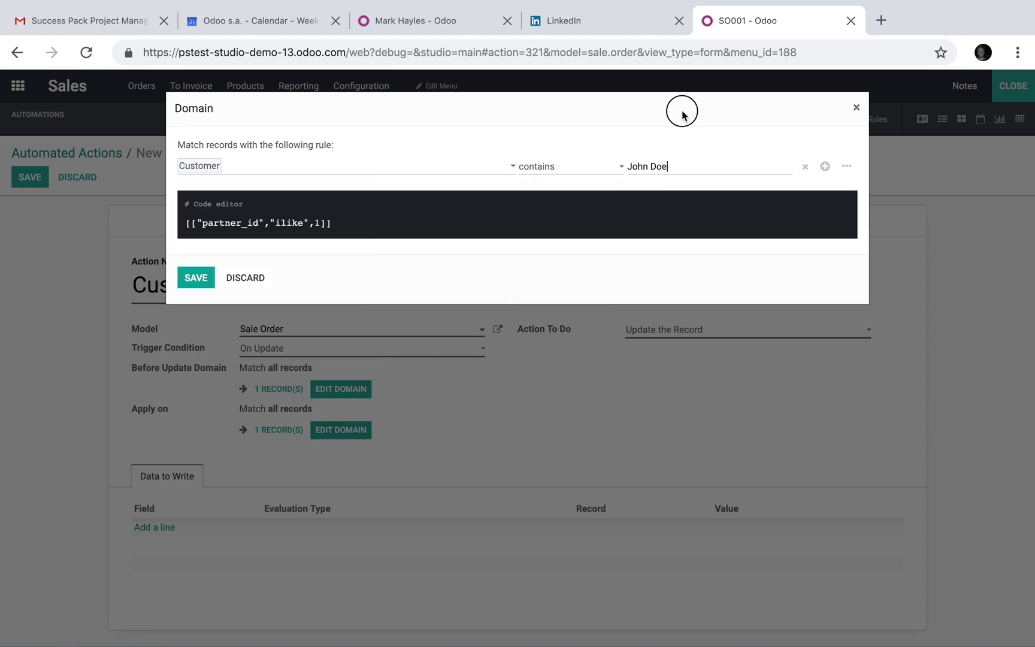
left_click(198, 278)
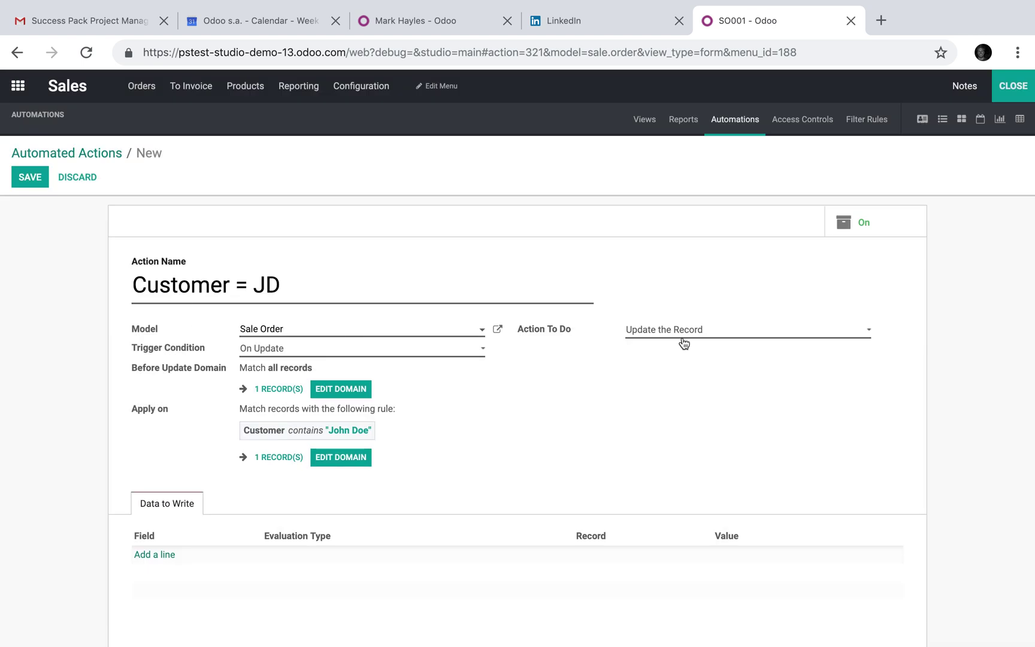
Add a Data to Write line setting New Selection to True, save the action, and close Studio
scroll(688, 340, "down", 1)
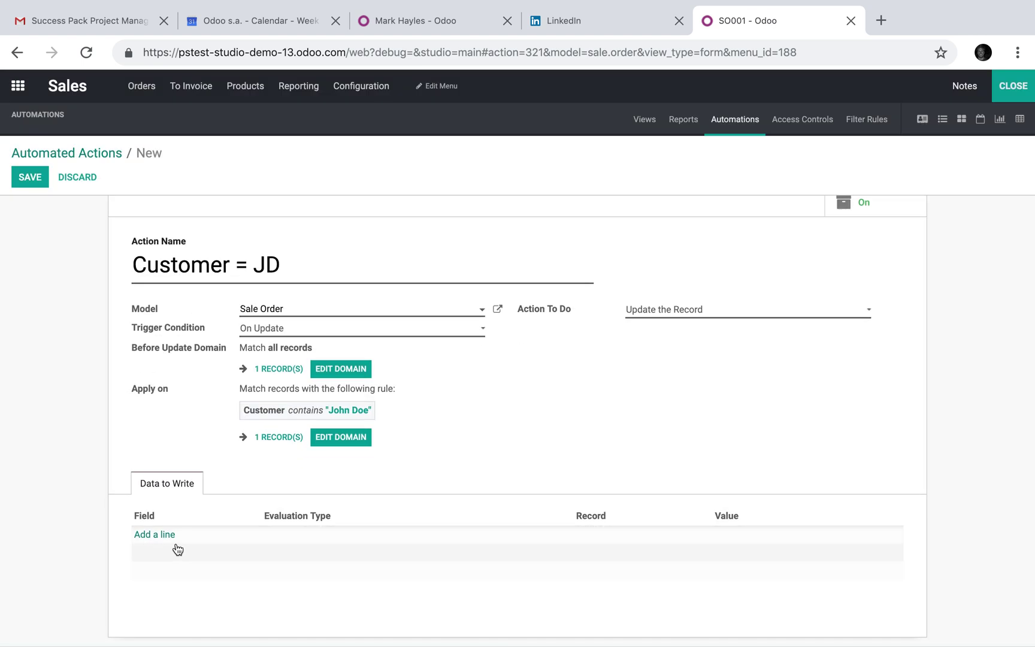
left_click(155, 540)
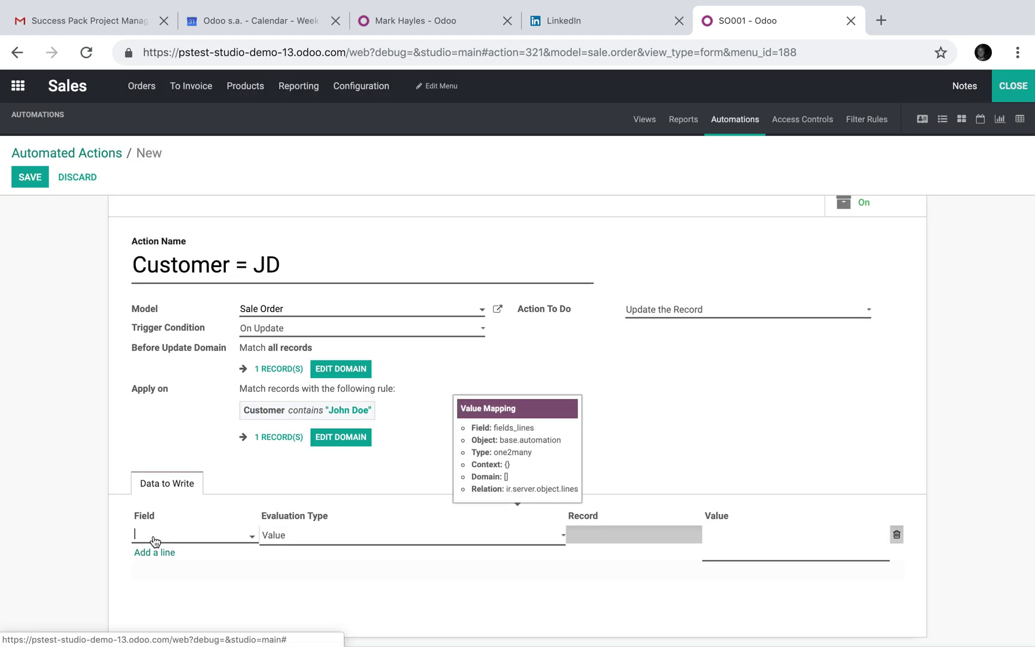
left_click(202, 543)
type("sele")
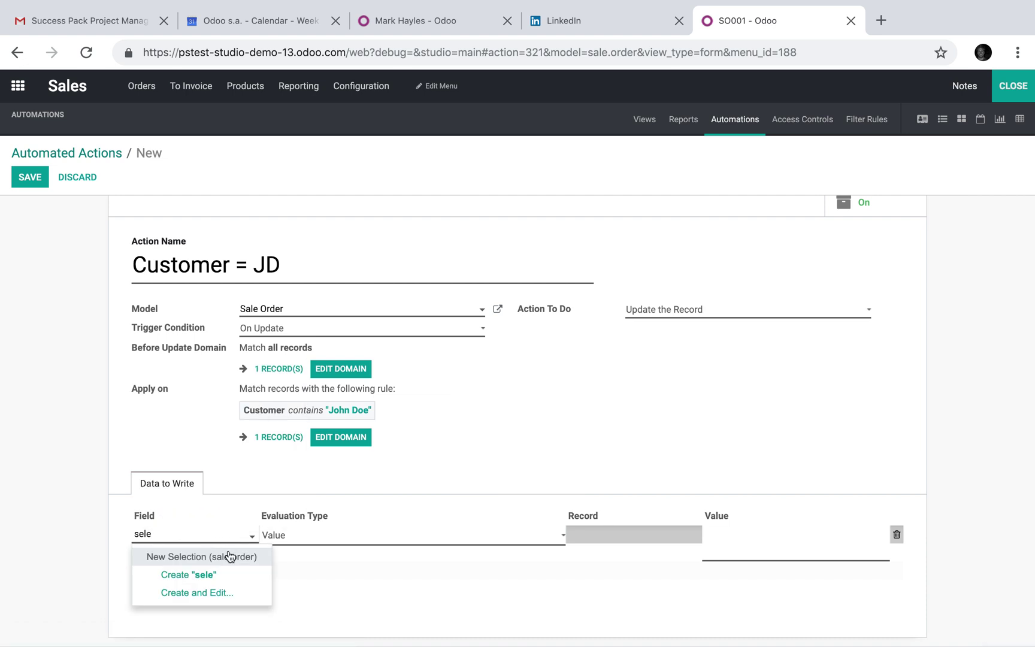
left_click(212, 557)
left_click(770, 530)
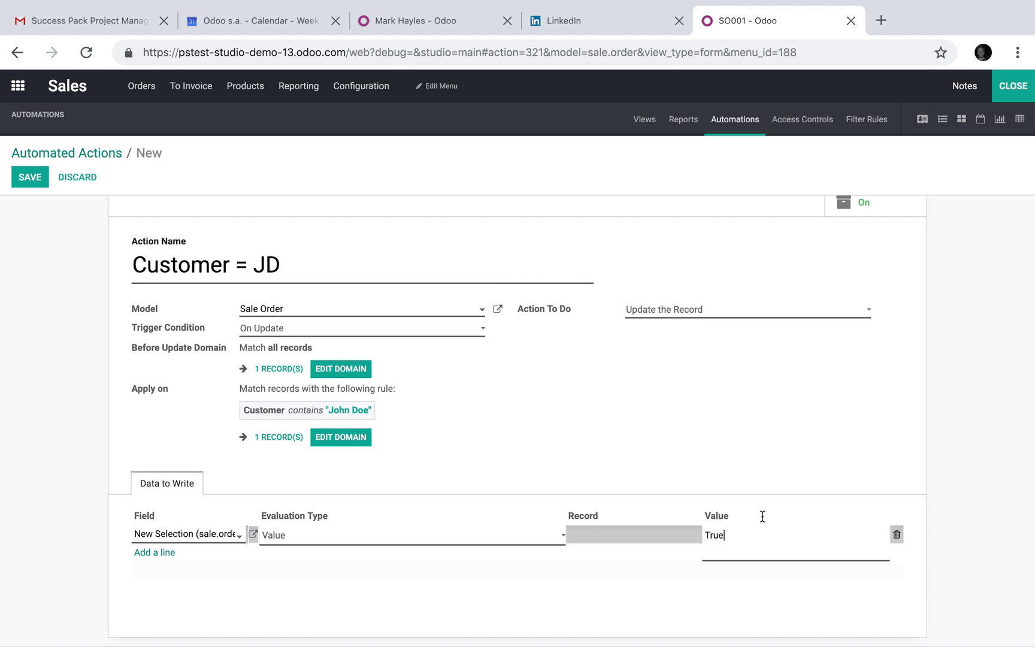
left_click(656, 461)
left_click(30, 176)
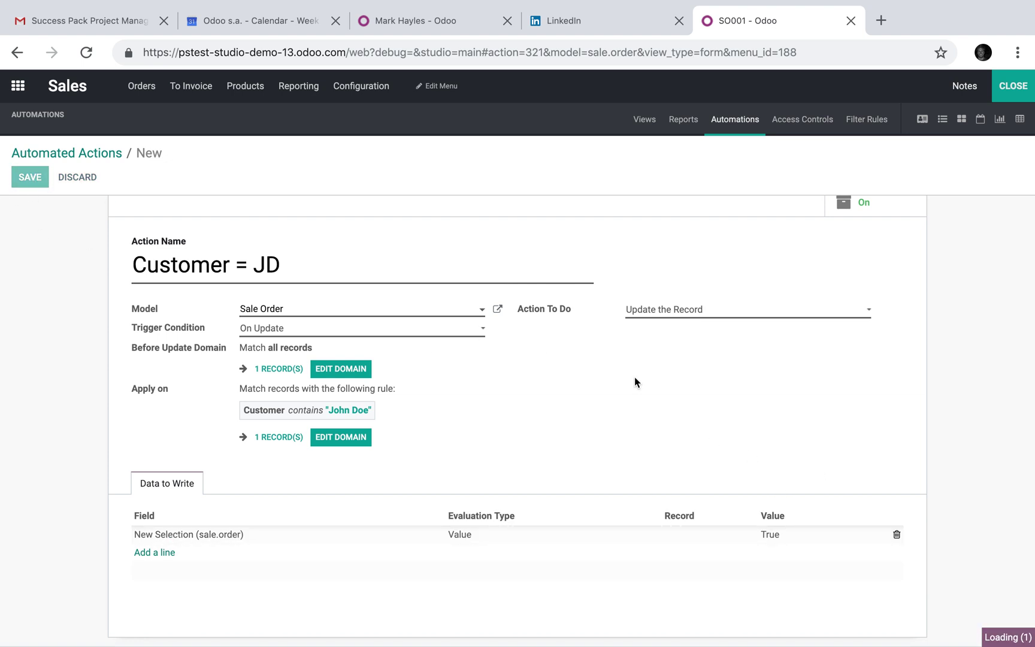
left_click(1008, 94)
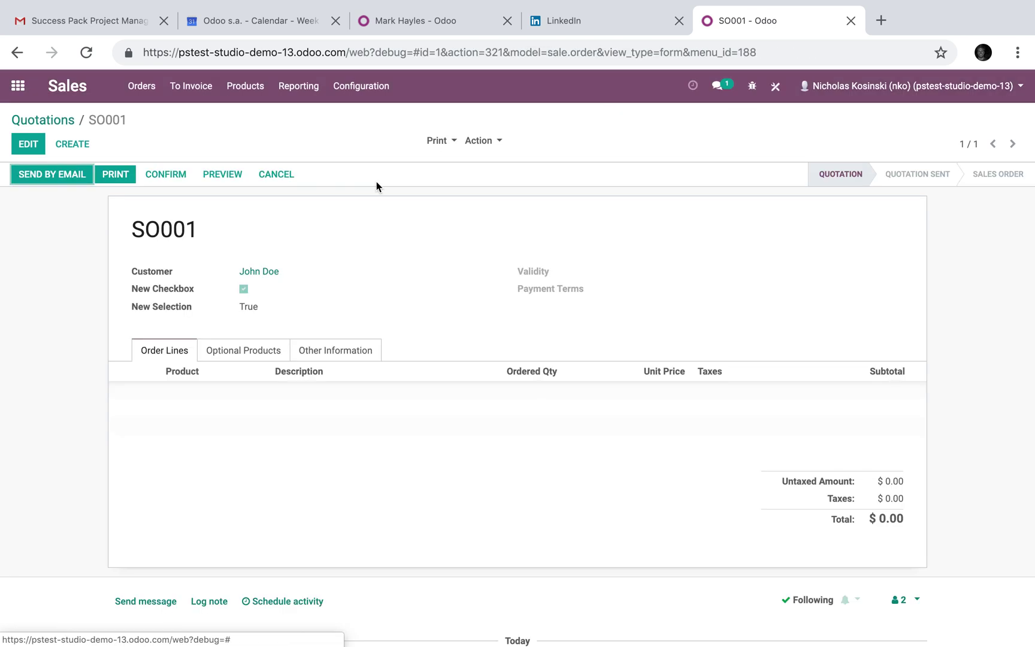
Create and save a second customer record from the Customers list
left_click(33, 120)
left_click(141, 85)
left_click(178, 169)
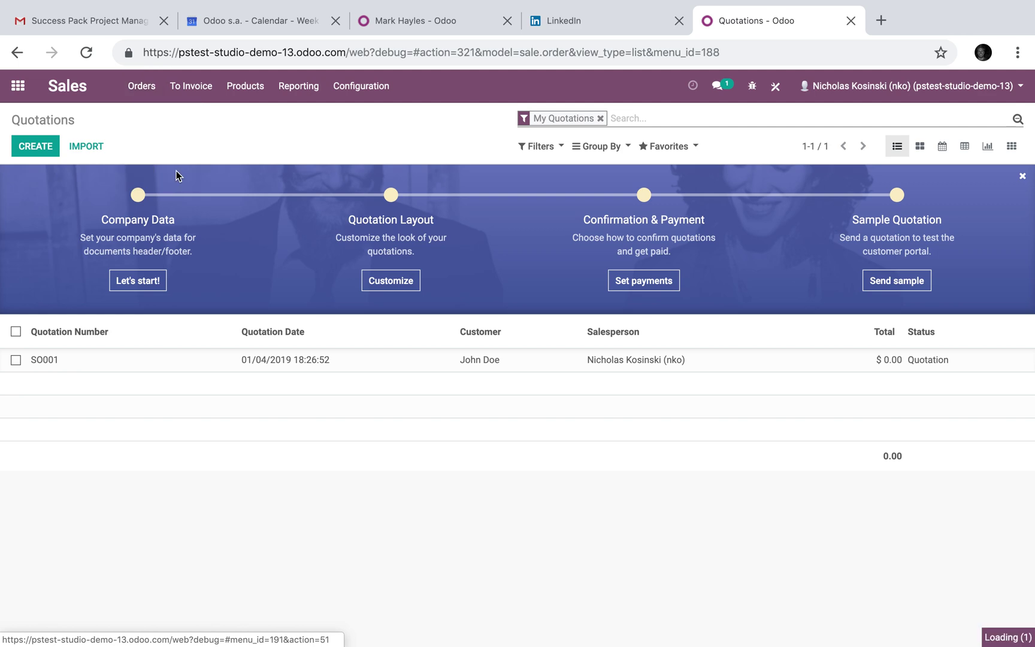
left_click(29, 146)
left_click(21, 150)
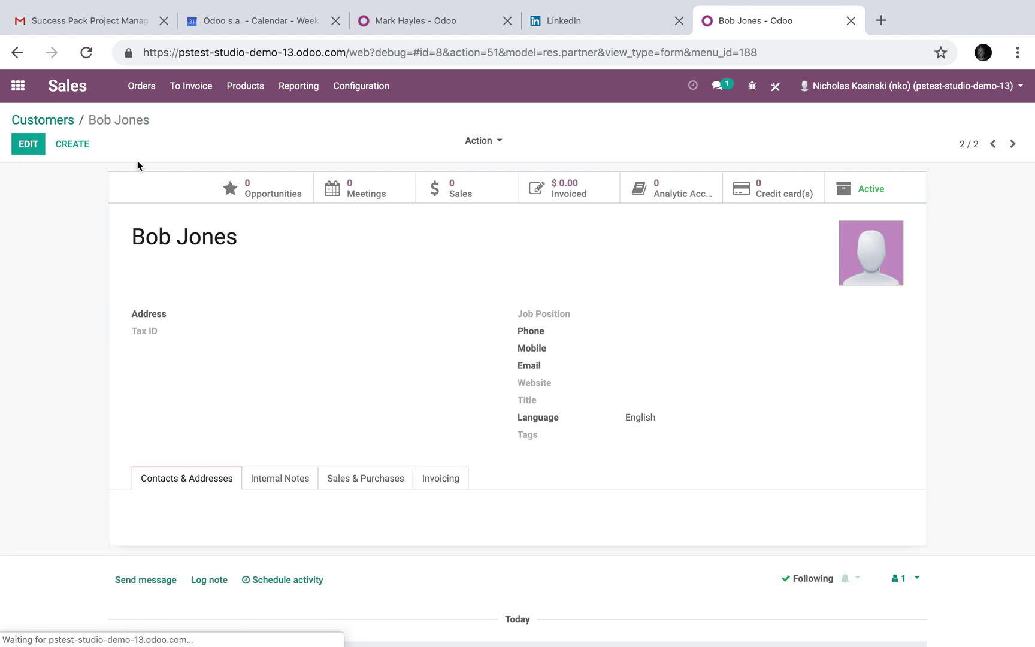
left_click(42, 120)
Create quotation SO002 with a customer chosen, save it, then edit and save again
left_click(150, 134)
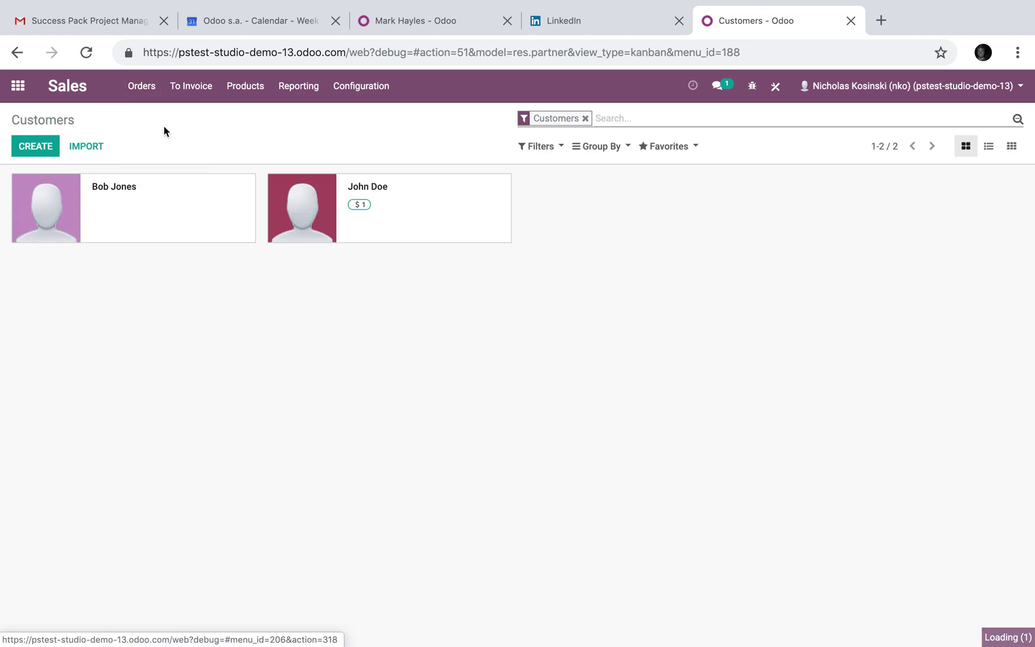
left_click(53, 147)
left_click(251, 273)
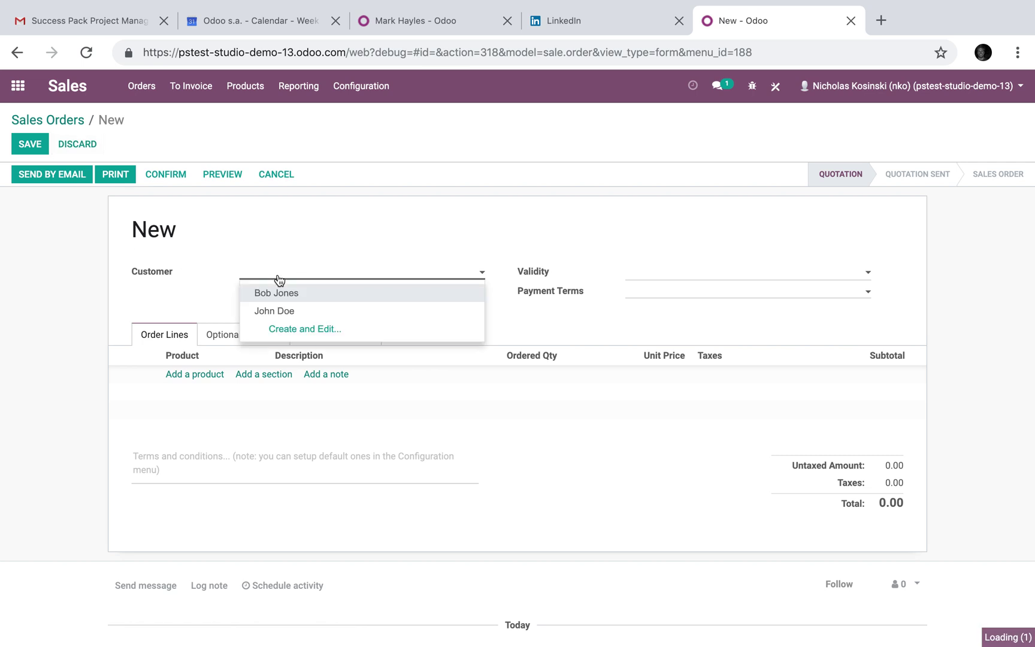
left_click(365, 308)
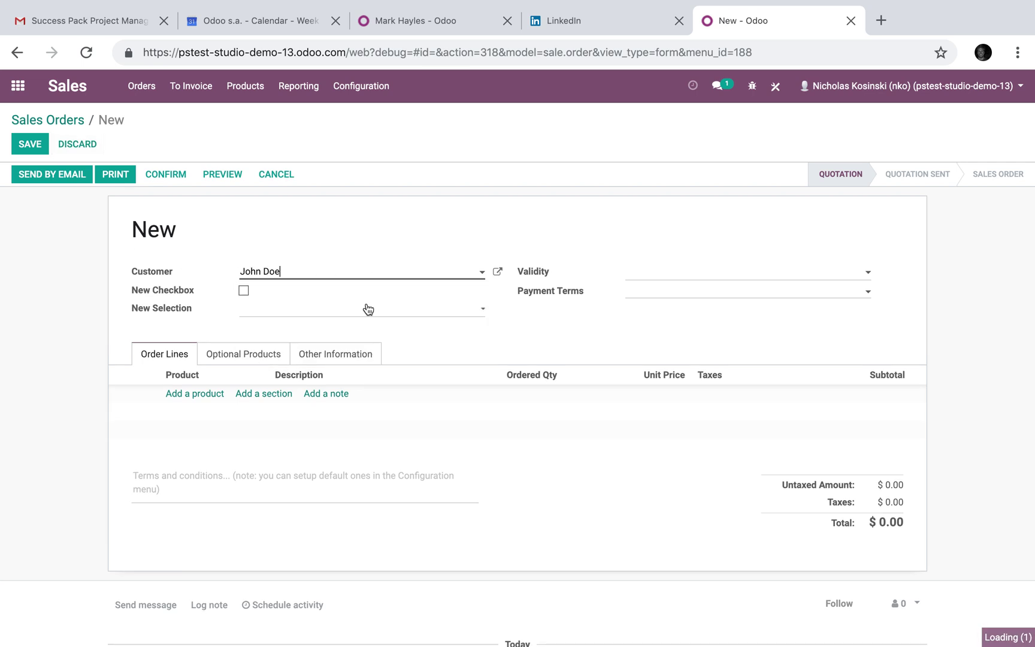
left_click(286, 275)
left_click(298, 311)
left_click(289, 276)
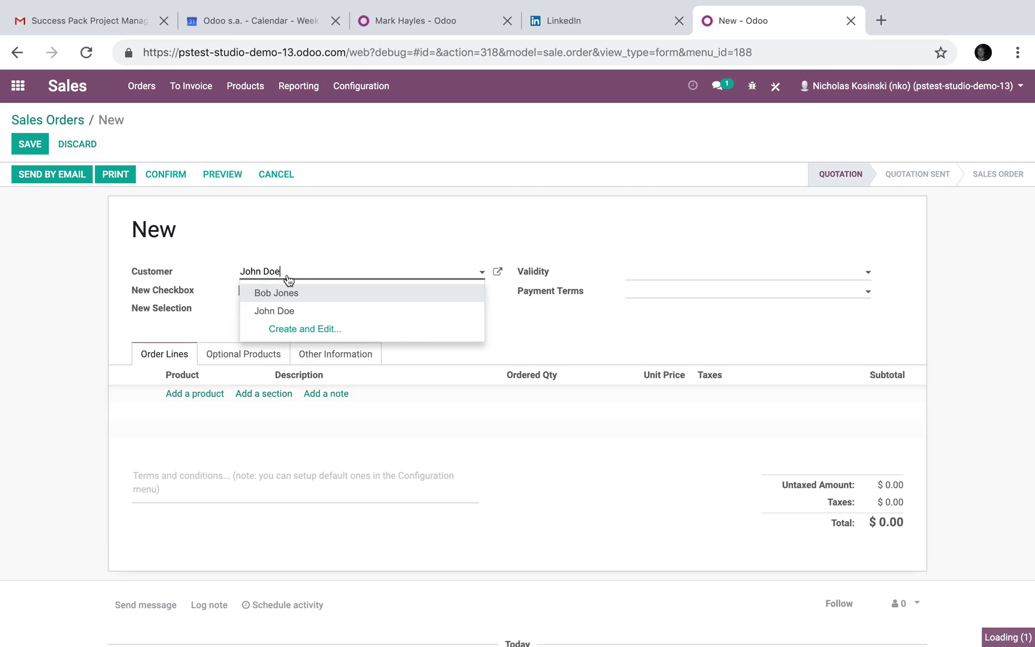
left_click(31, 145)
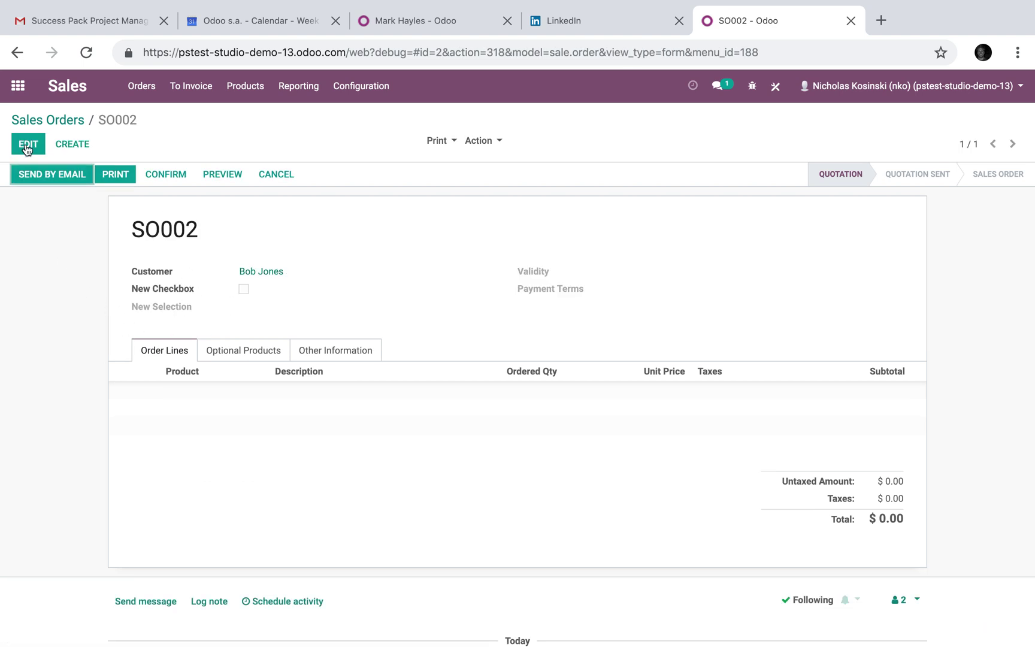
left_click(27, 145)
left_click(26, 146)
left_click(60, 118)
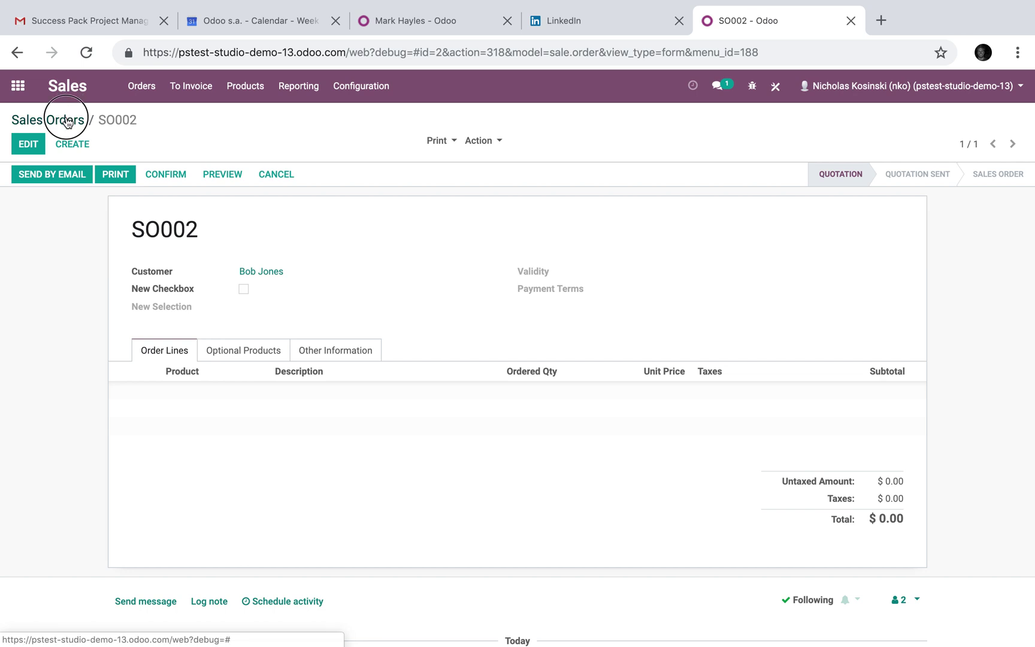
Create and save a new quotation, SO003, for a second customer
left_click(36, 147)
left_click(312, 272)
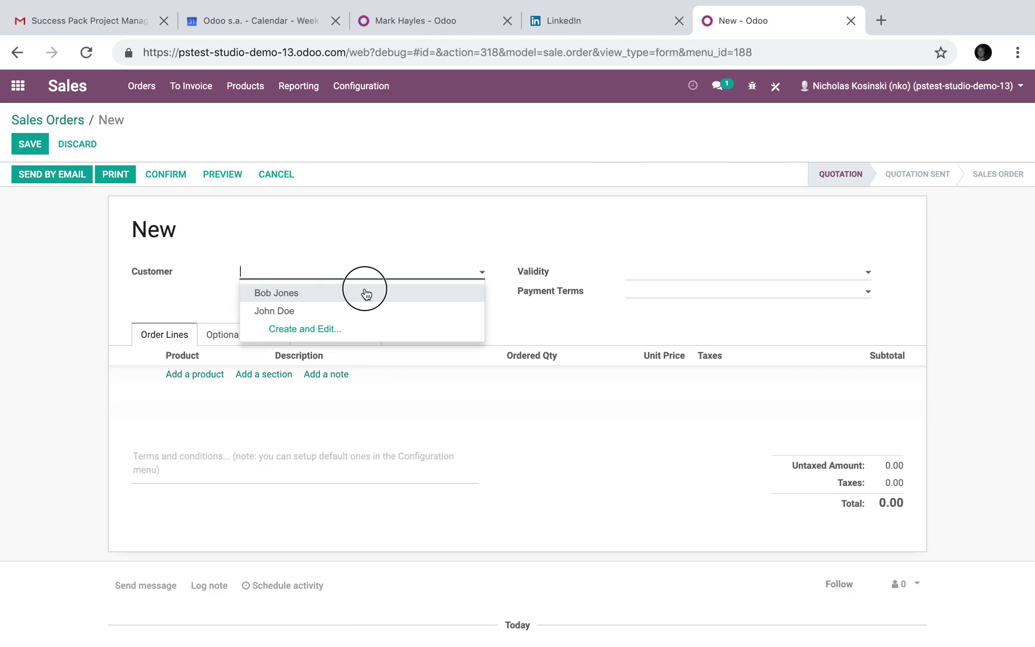
left_click(365, 293)
left_click(26, 149)
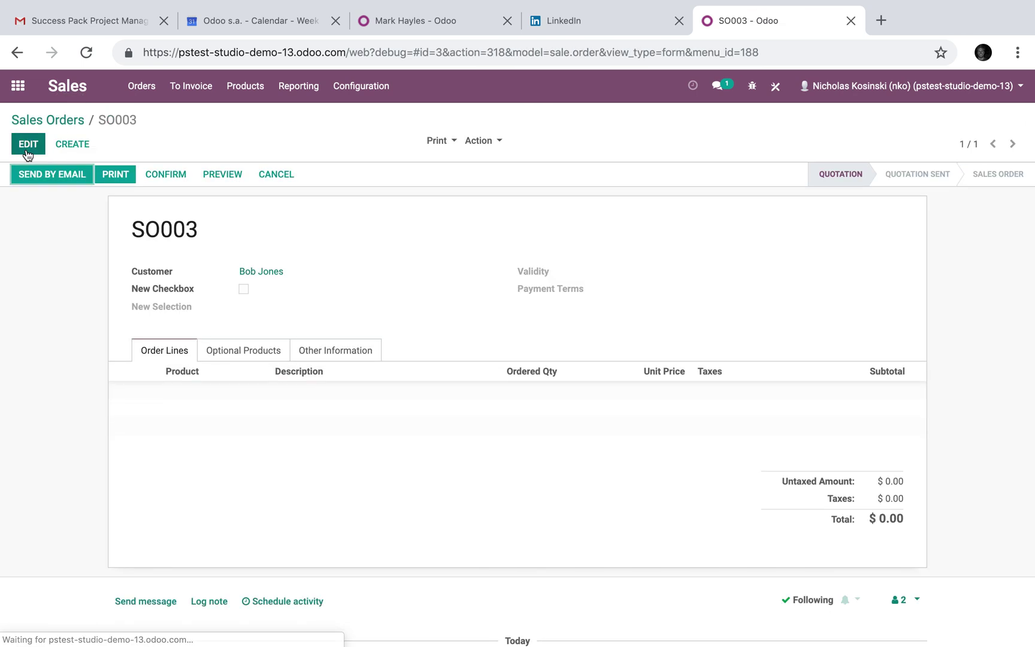
left_click(776, 91)
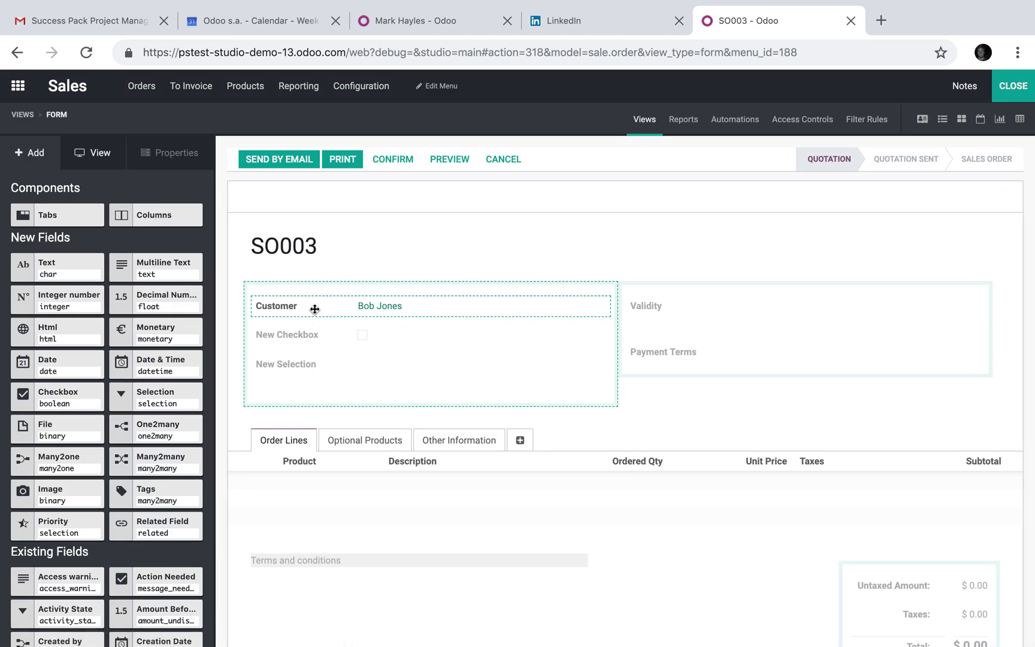
left_click(1013, 85)
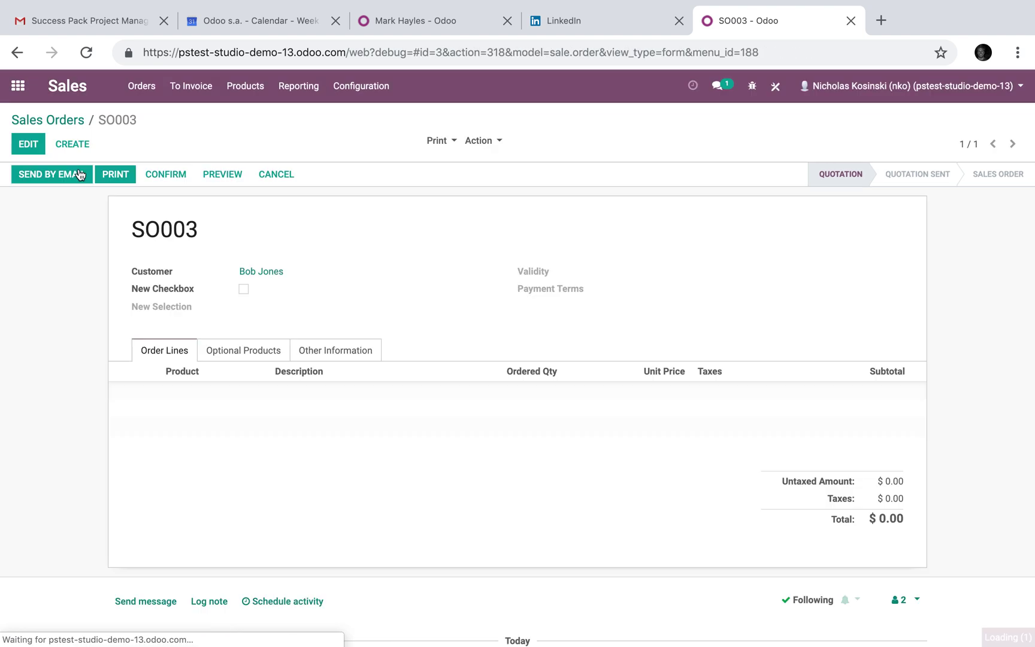
Switch SO003 to the first customer, save, and confirm New Selection shows True
left_click(28, 144)
left_click(258, 272)
left_click(307, 309)
left_click(30, 150)
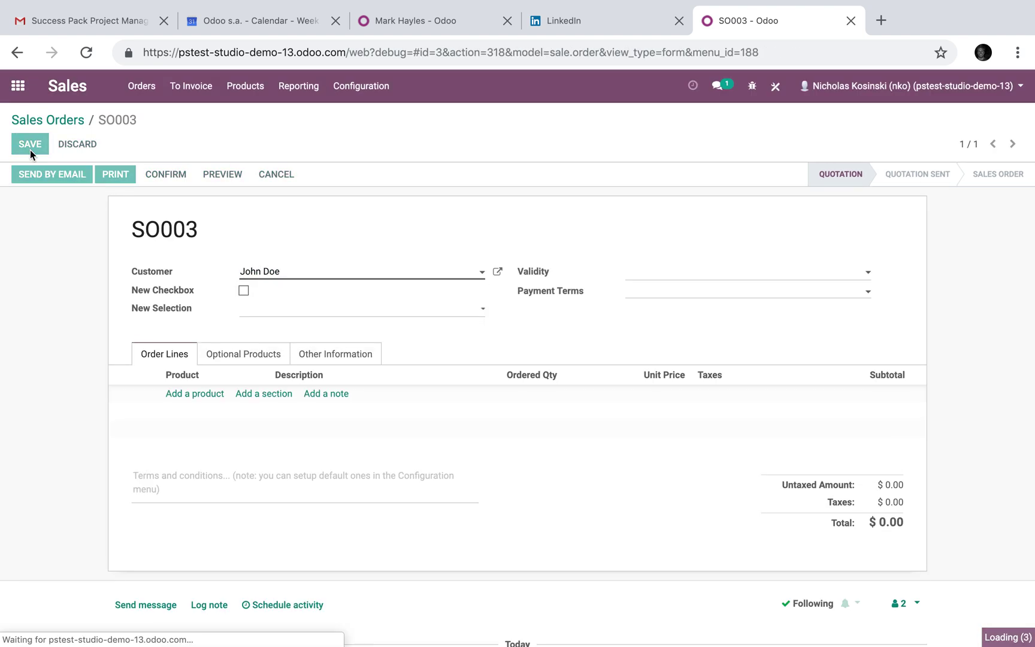
double_click(250, 308)
left_click(238, 329)
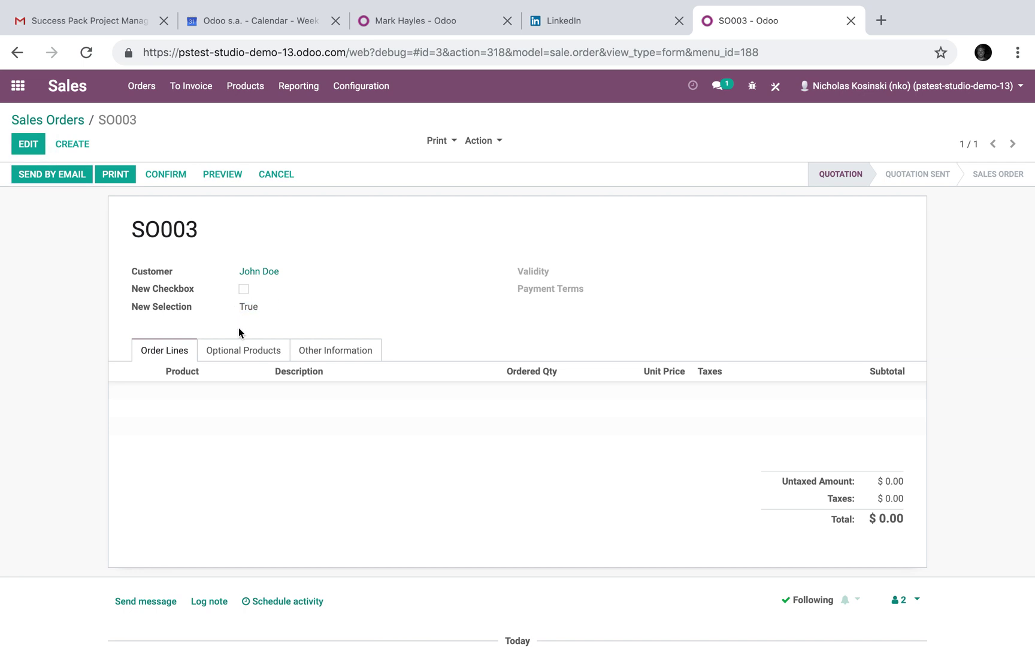
From the sales orders list, create and save quotation SO004 for the second customer
left_click(70, 120)
left_click(48, 148)
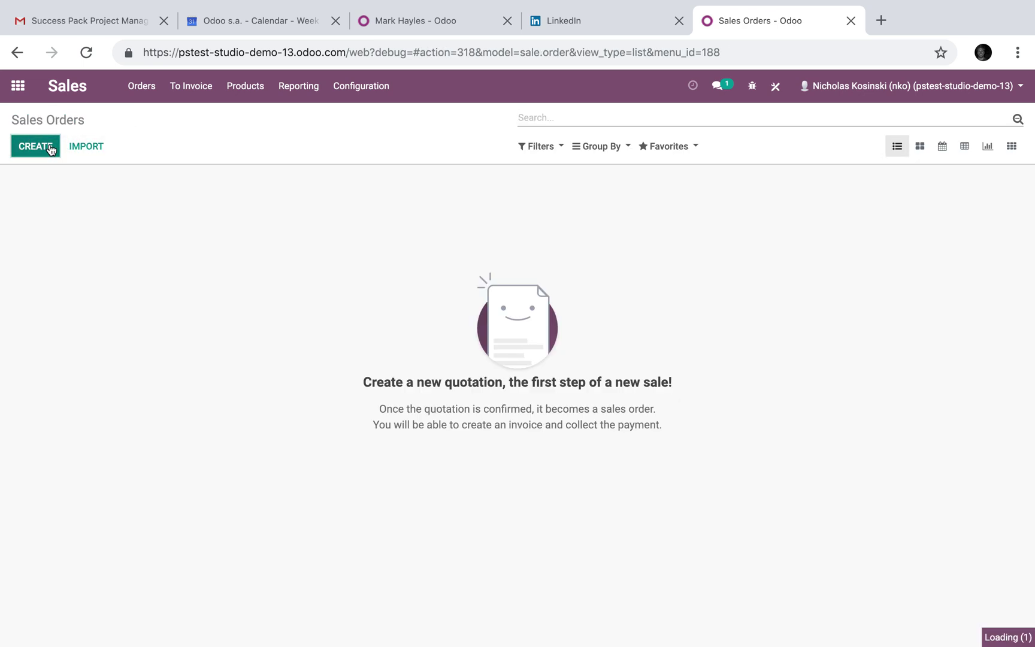
left_click(303, 269)
left_click(369, 295)
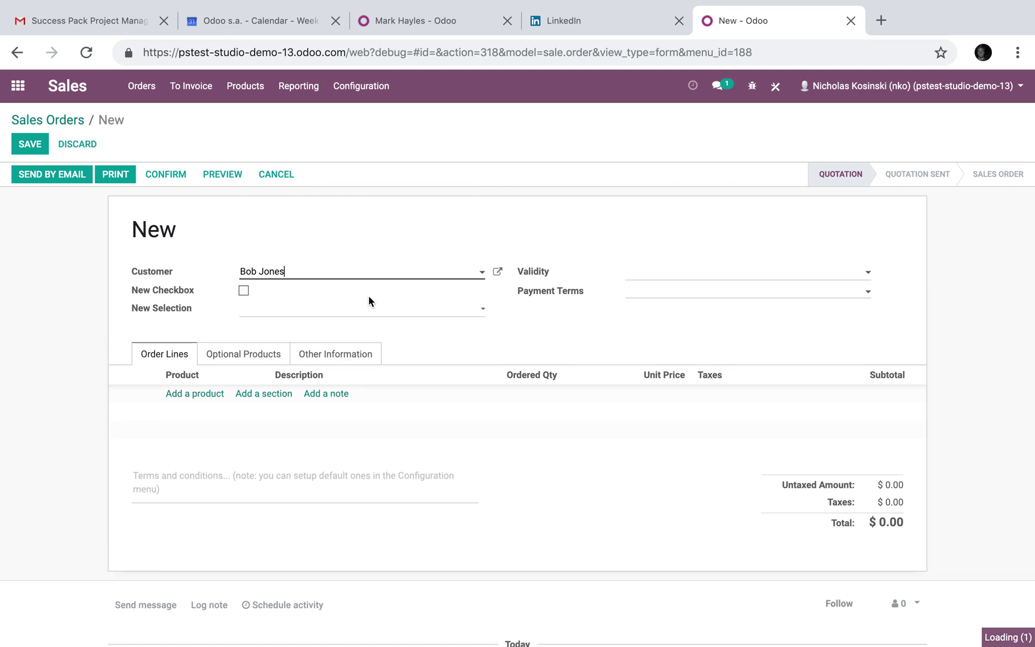
left_click(31, 145)
Change SO004's customer to the first customer, save it, and reopen the Studio editor
left_click(27, 144)
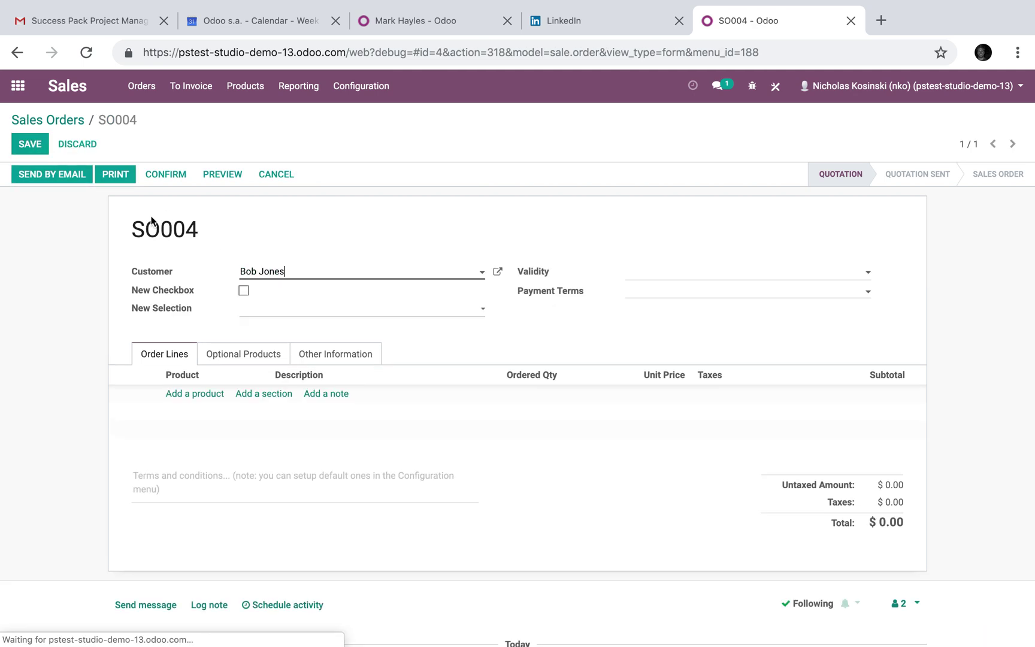
left_click(254, 270)
left_click(300, 309)
left_click(39, 139)
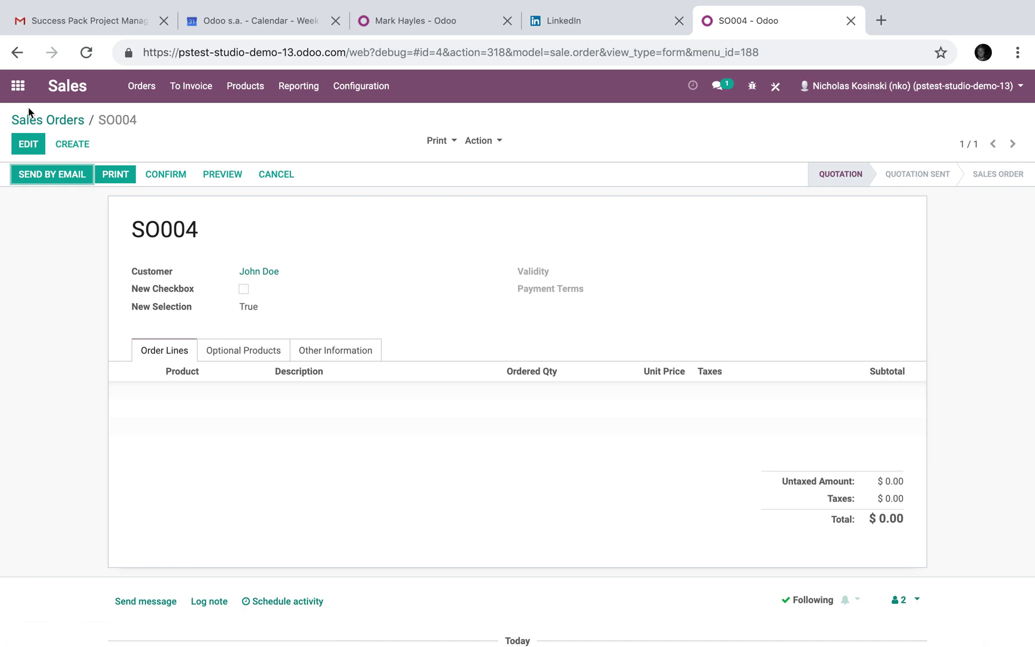
left_click(776, 89)
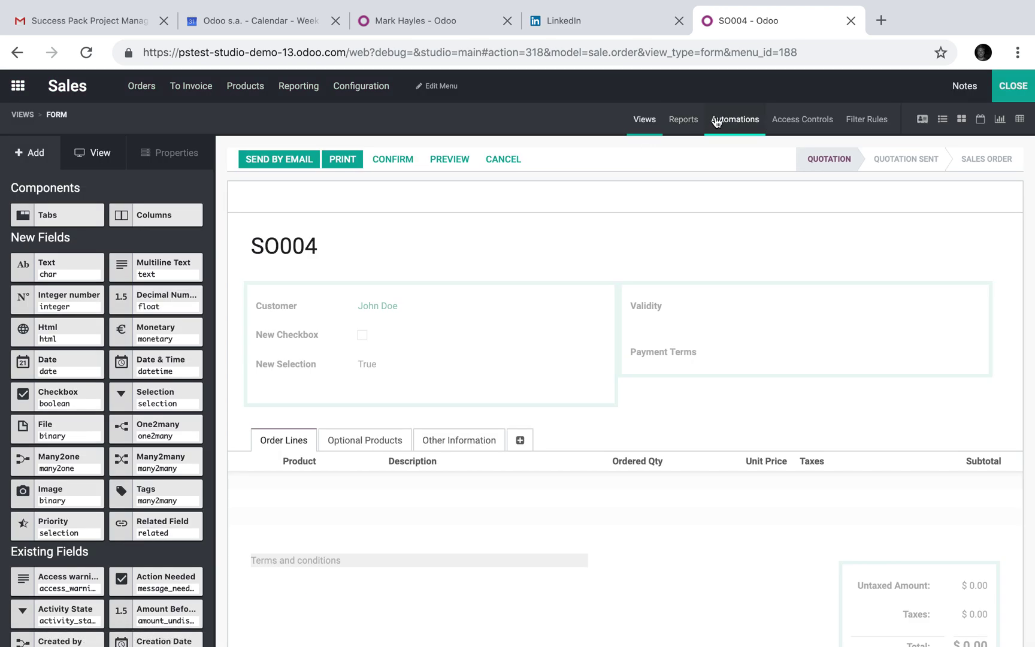
left_click(730, 122)
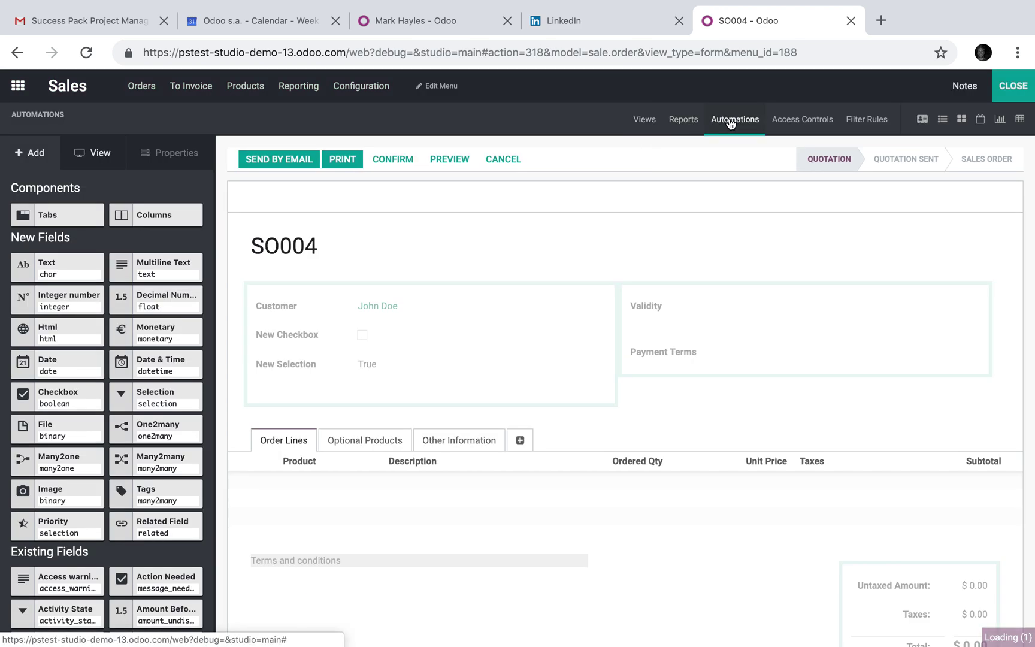
Open the existing Customer automated action in edit mode, then return to the automations list
left_click(263, 253)
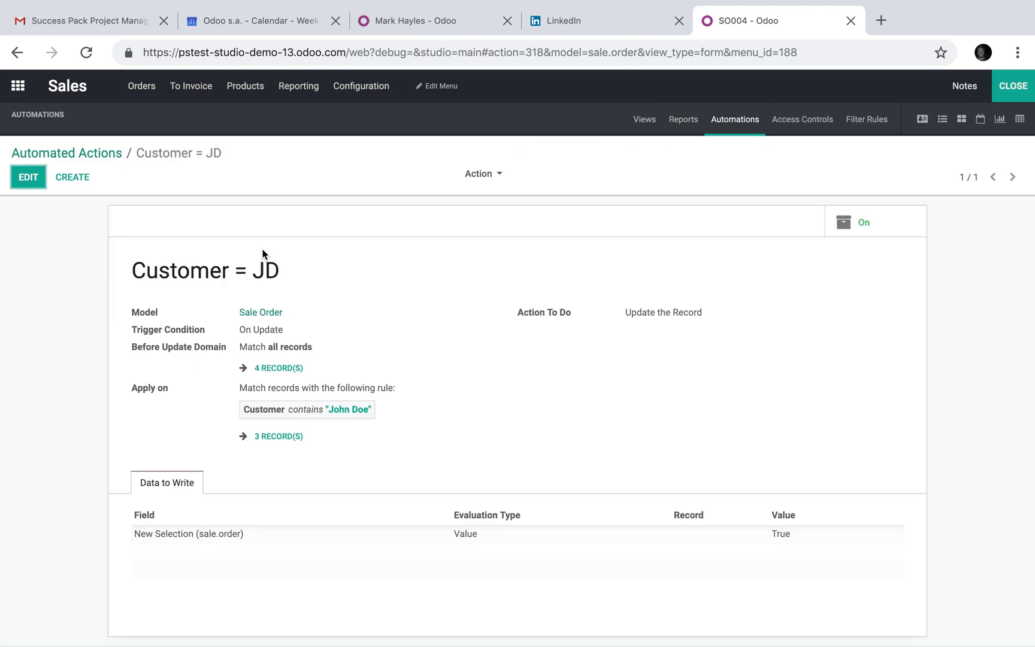
left_click(27, 178)
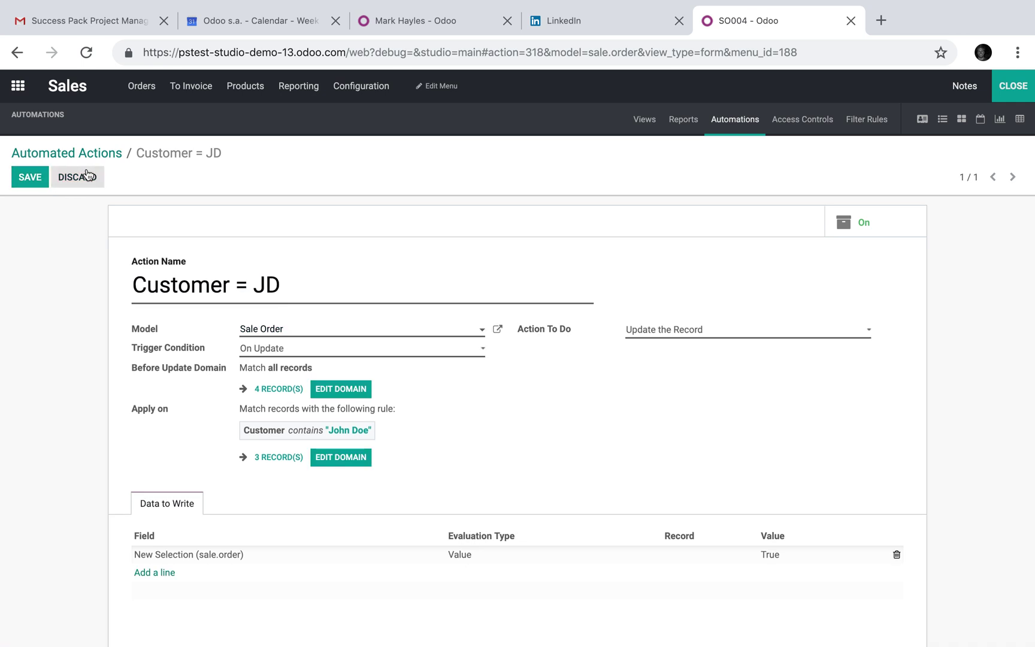
left_click(78, 160)
Start a new automated action, enter 'Countr' as its name, then clear it
left_click(35, 179)
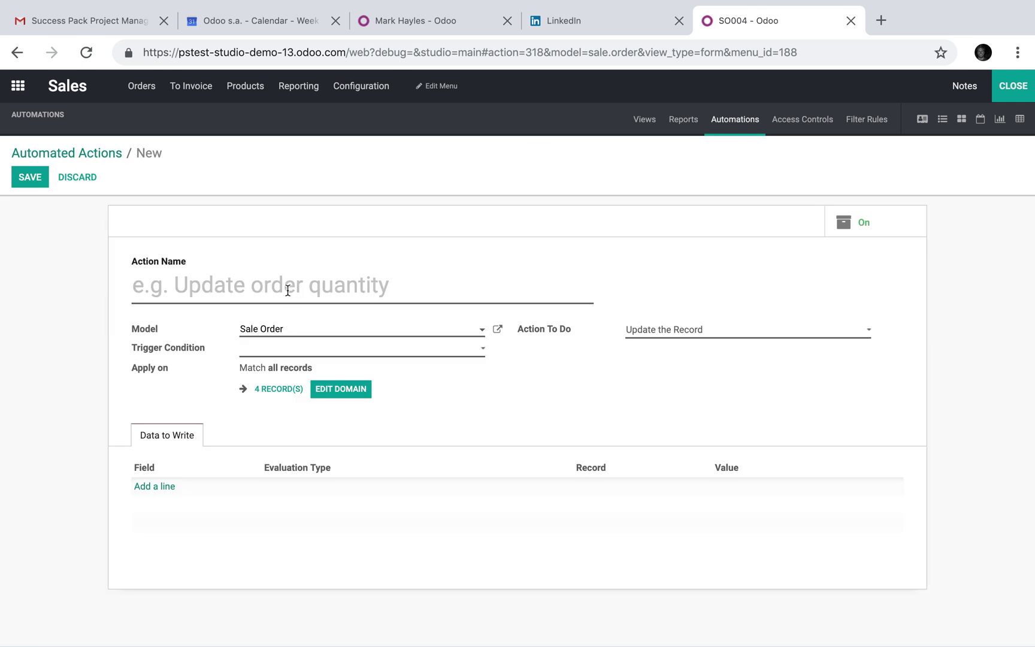
type("Countr")
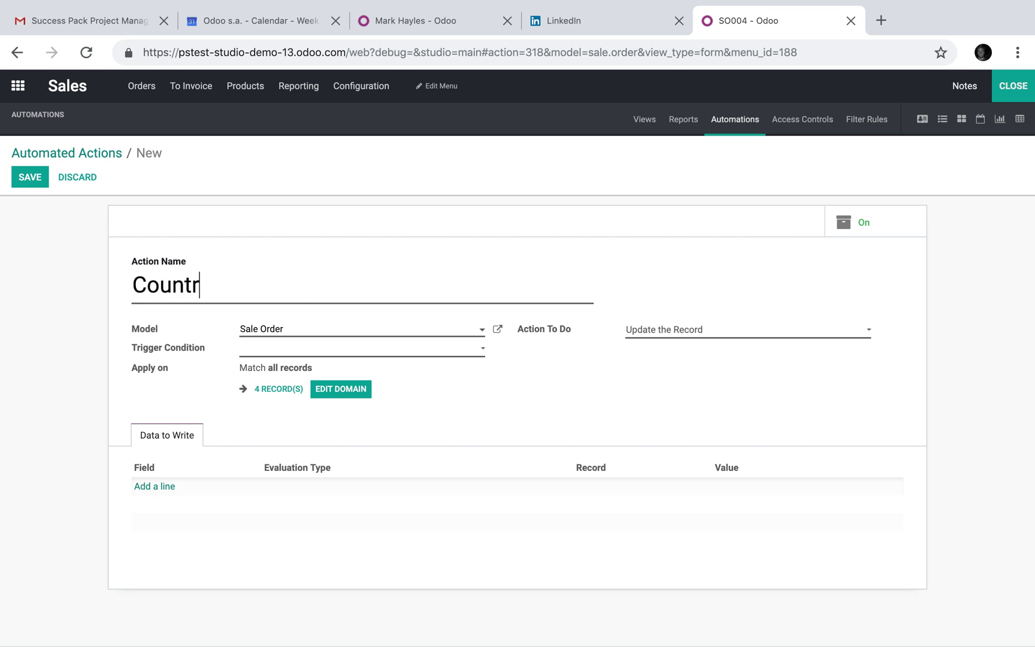
left_click(283, 352)
left_click_drag(326, 278, 62, 282)
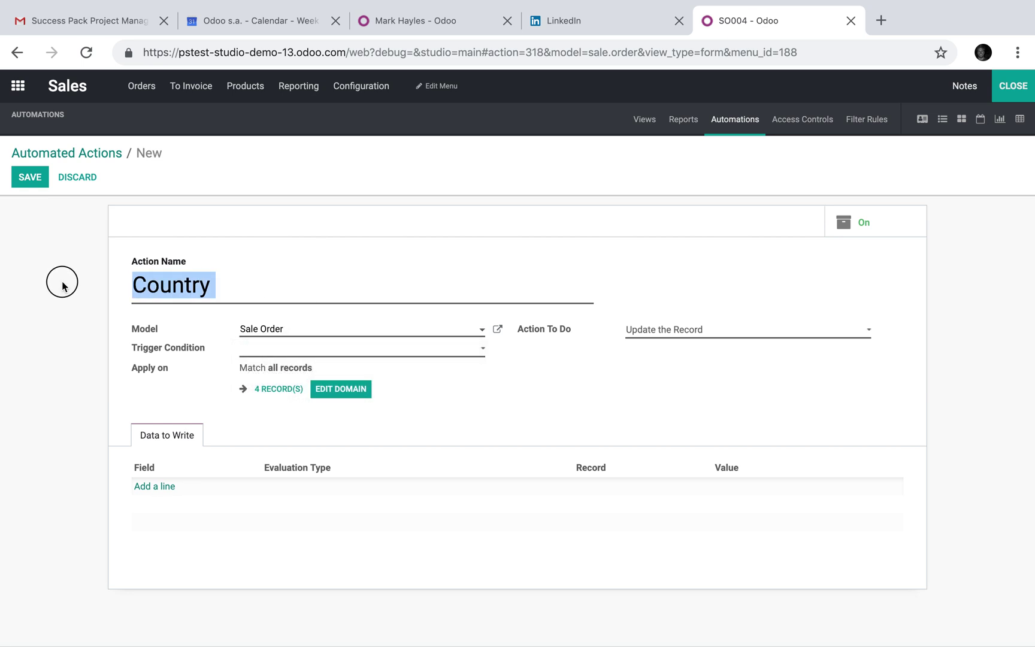
key("BackSpace")
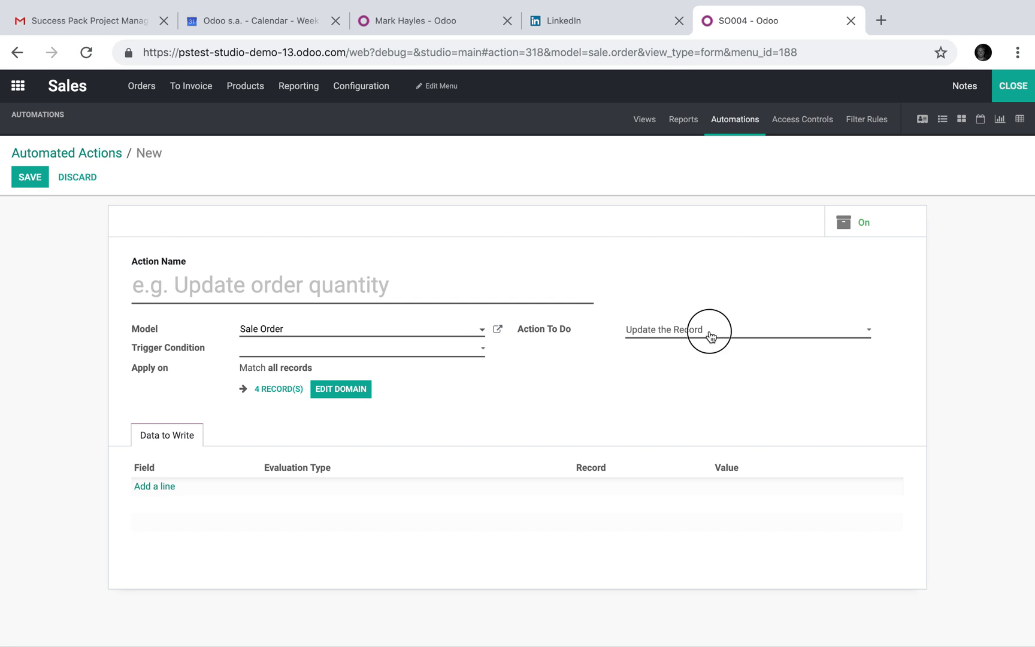
Keep Update the Record as the action and browse the order fields without adding one
left_click(710, 336)
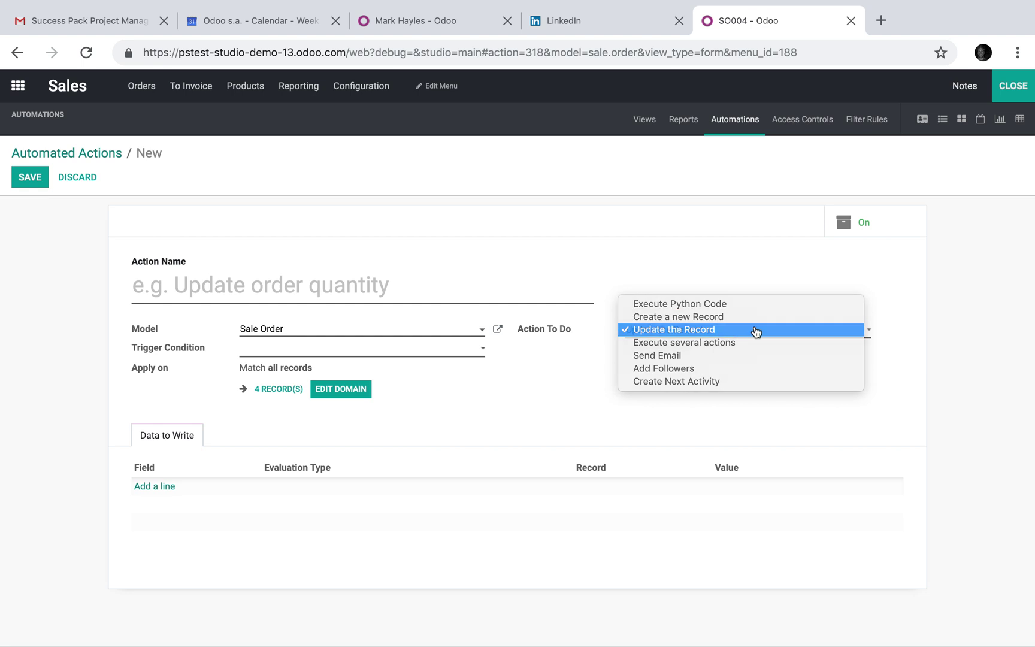
left_click(758, 331)
left_click(155, 489)
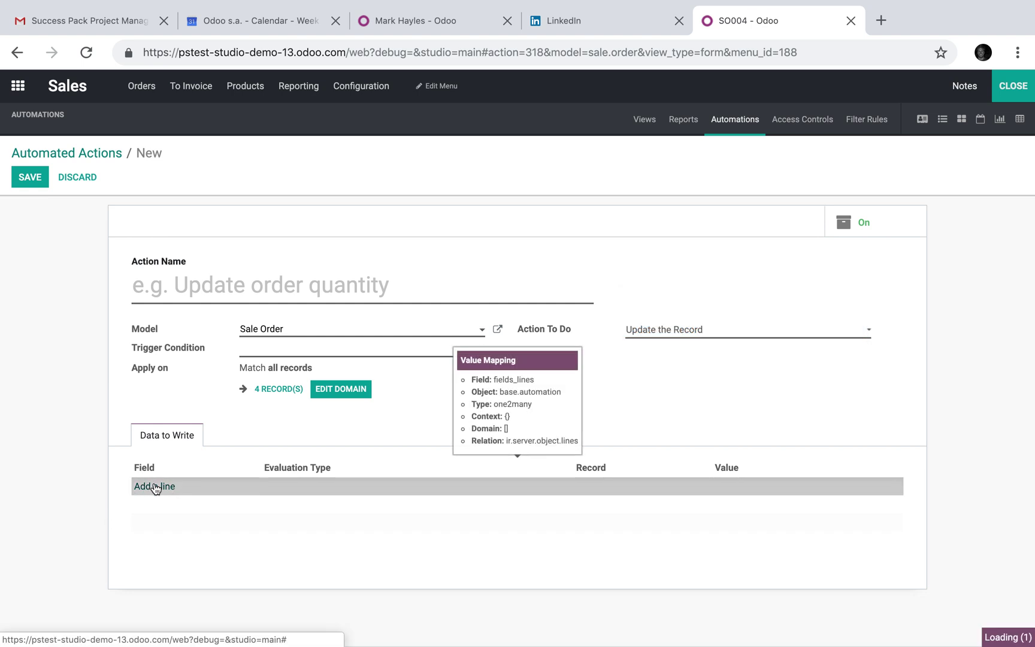
left_click(159, 486)
left_click(227, 450)
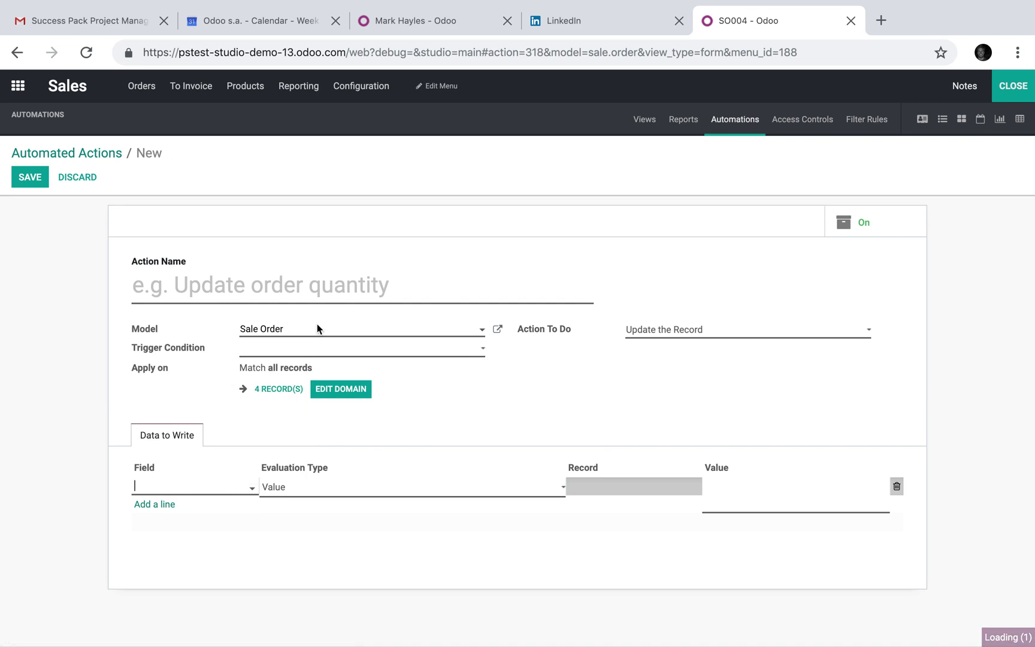
scroll(321, 328, "down", 10)
scroll(321, 328, "down", 5)
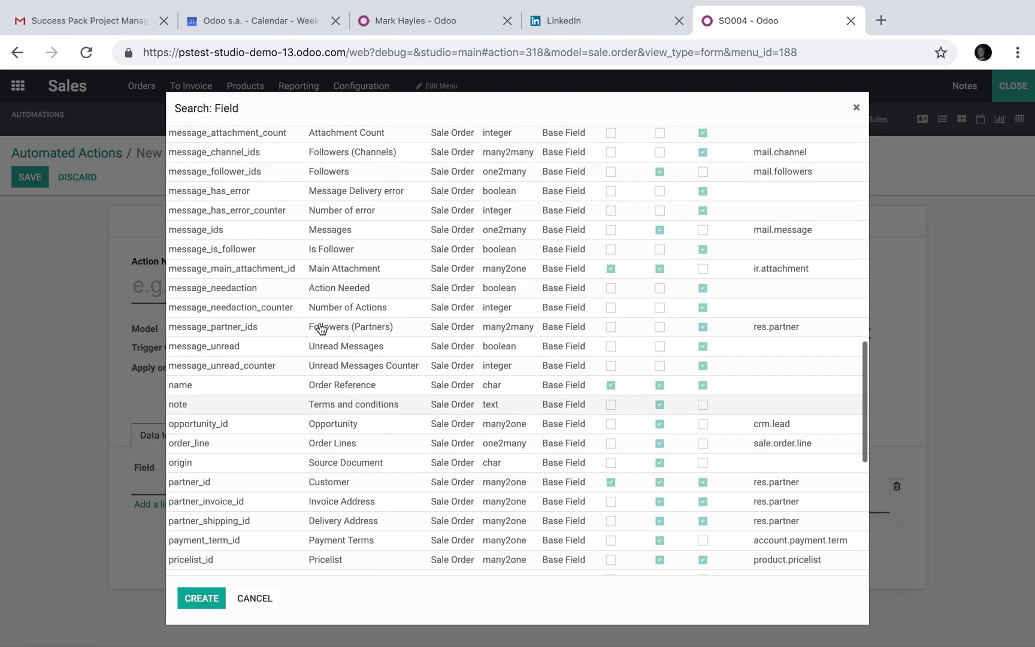
scroll(317, 329, "up", 15)
left_click(251, 597)
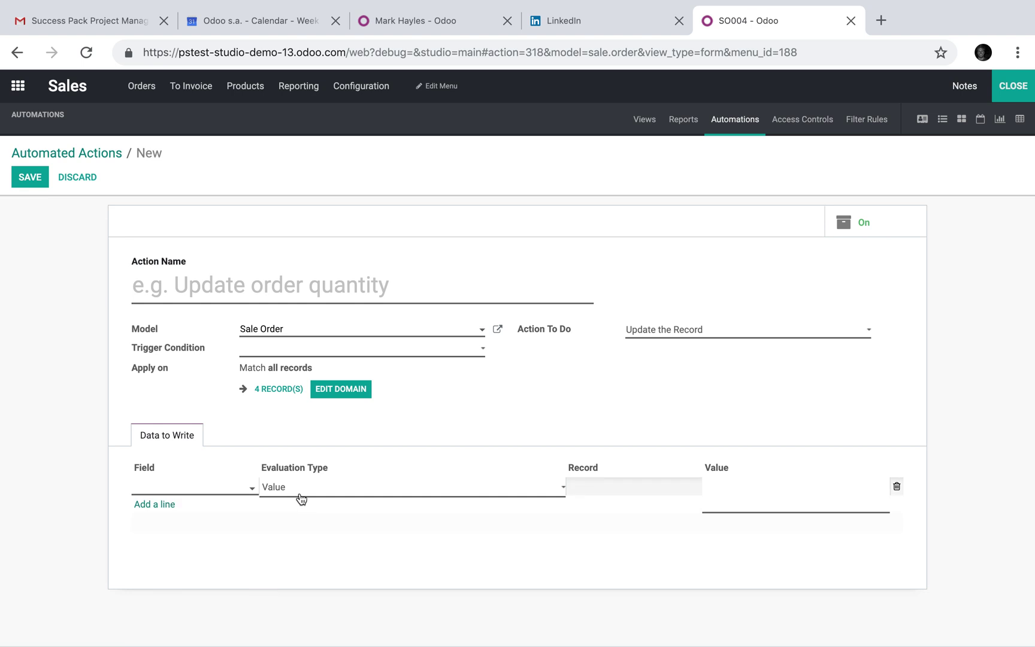
Leave the evaluation type as Value and review the Action To Do list again
left_click(415, 488)
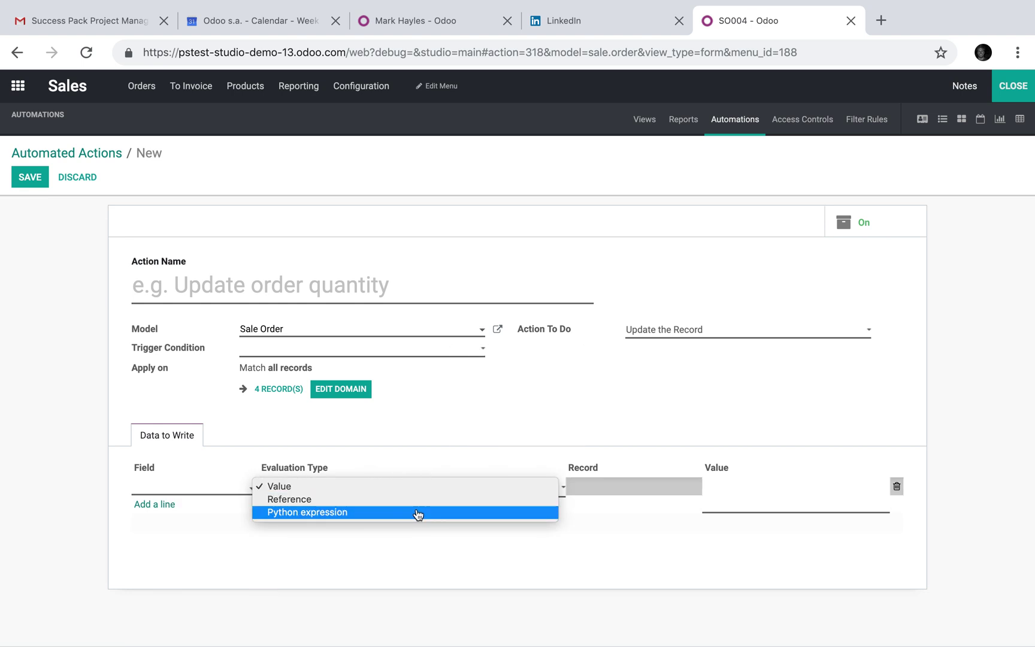
left_click(423, 487)
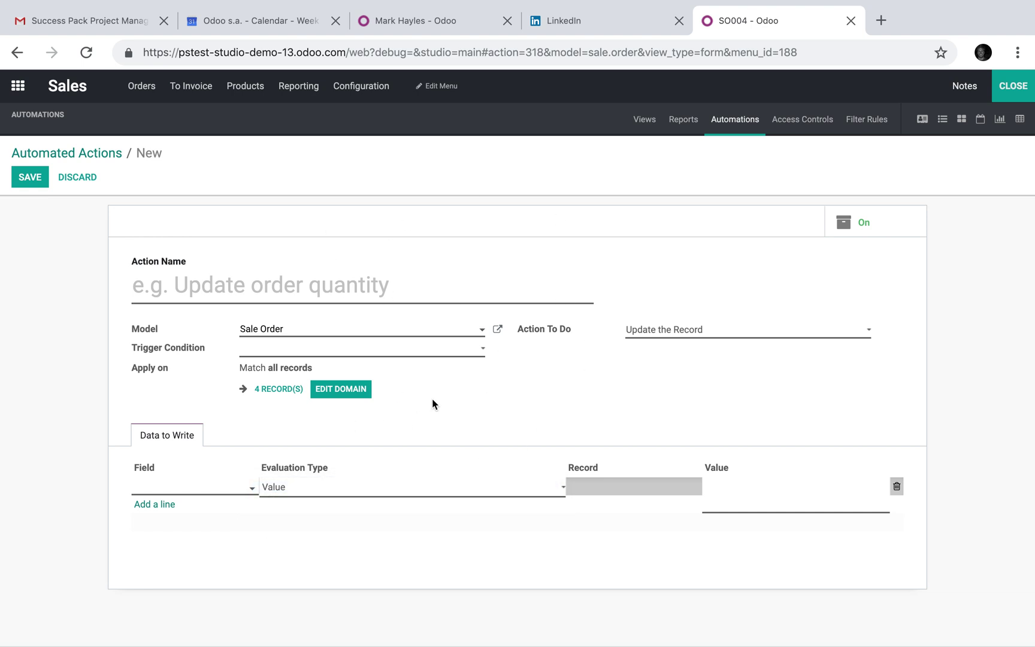
left_click(740, 331)
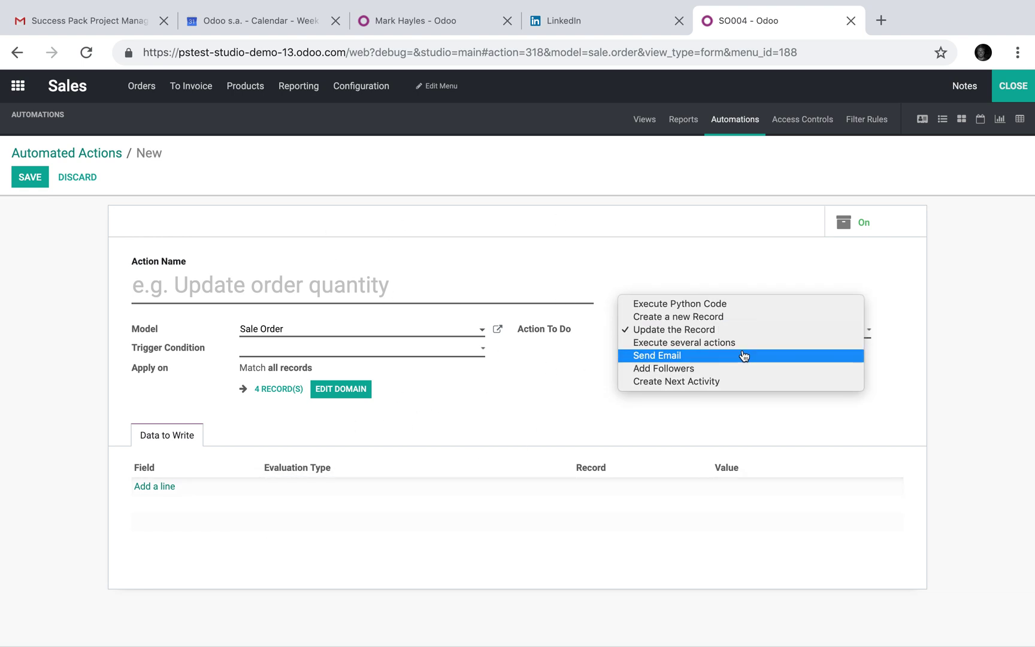
Set Action To Do to Execute several actions, adding no child actions
left_click(749, 345)
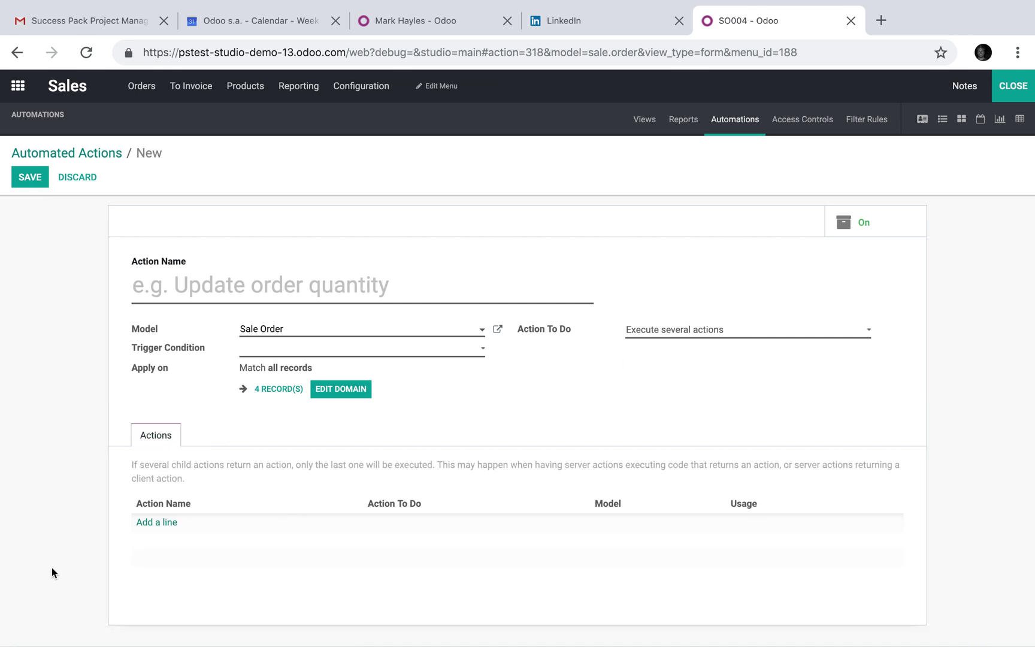
left_click(155, 523)
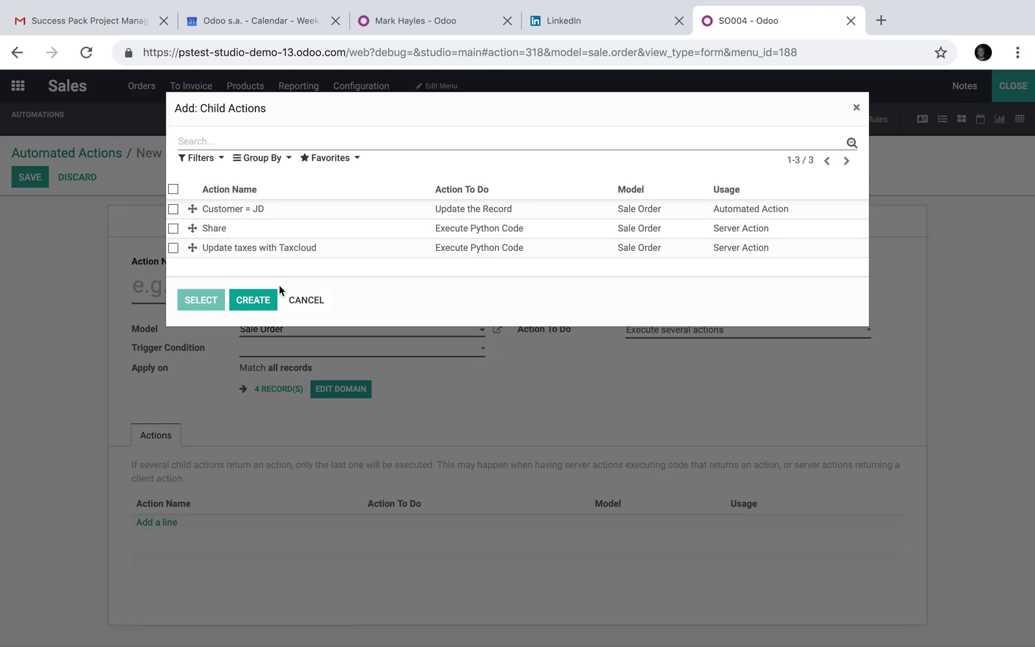
left_click(306, 300)
left_click(670, 330)
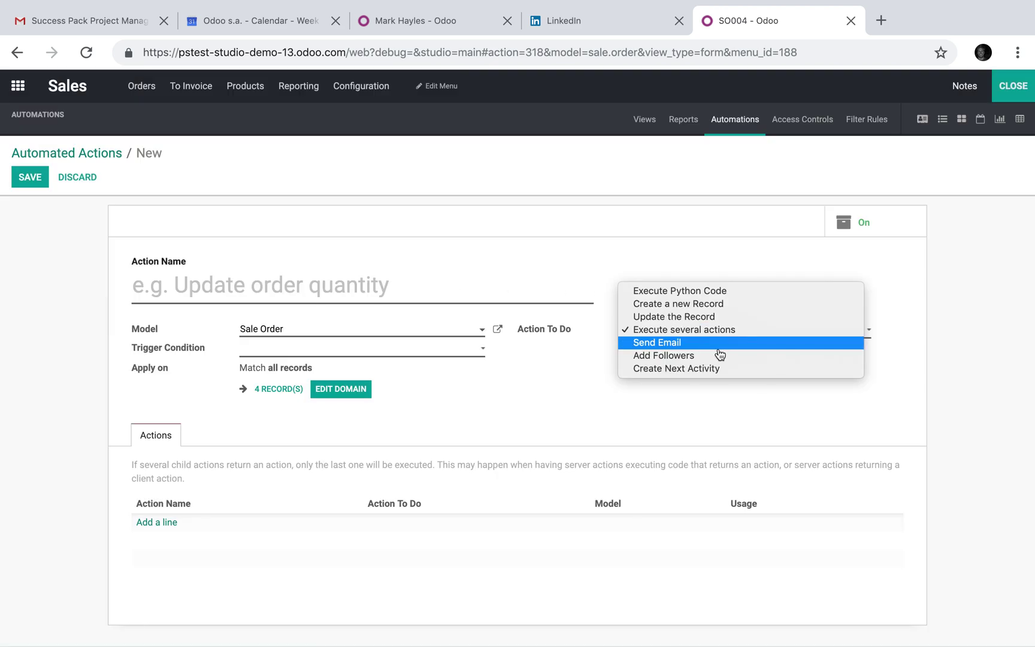